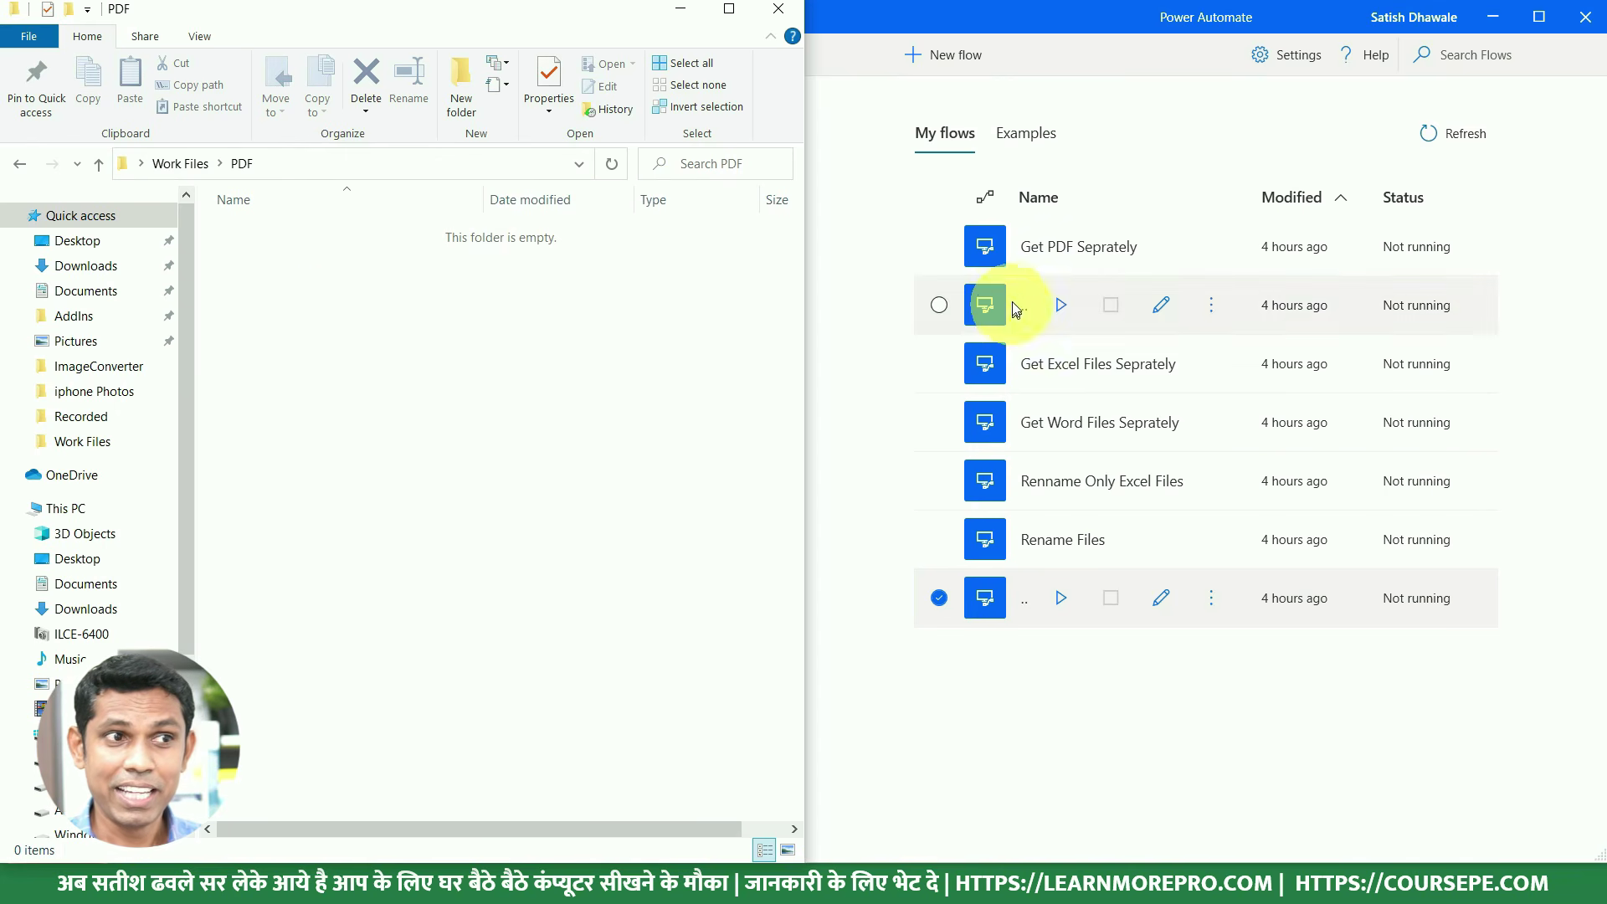
Run the "Get PDF Seprately" flow and look through the files in the PDF and Downloads folders
mouse_move(1065, 251)
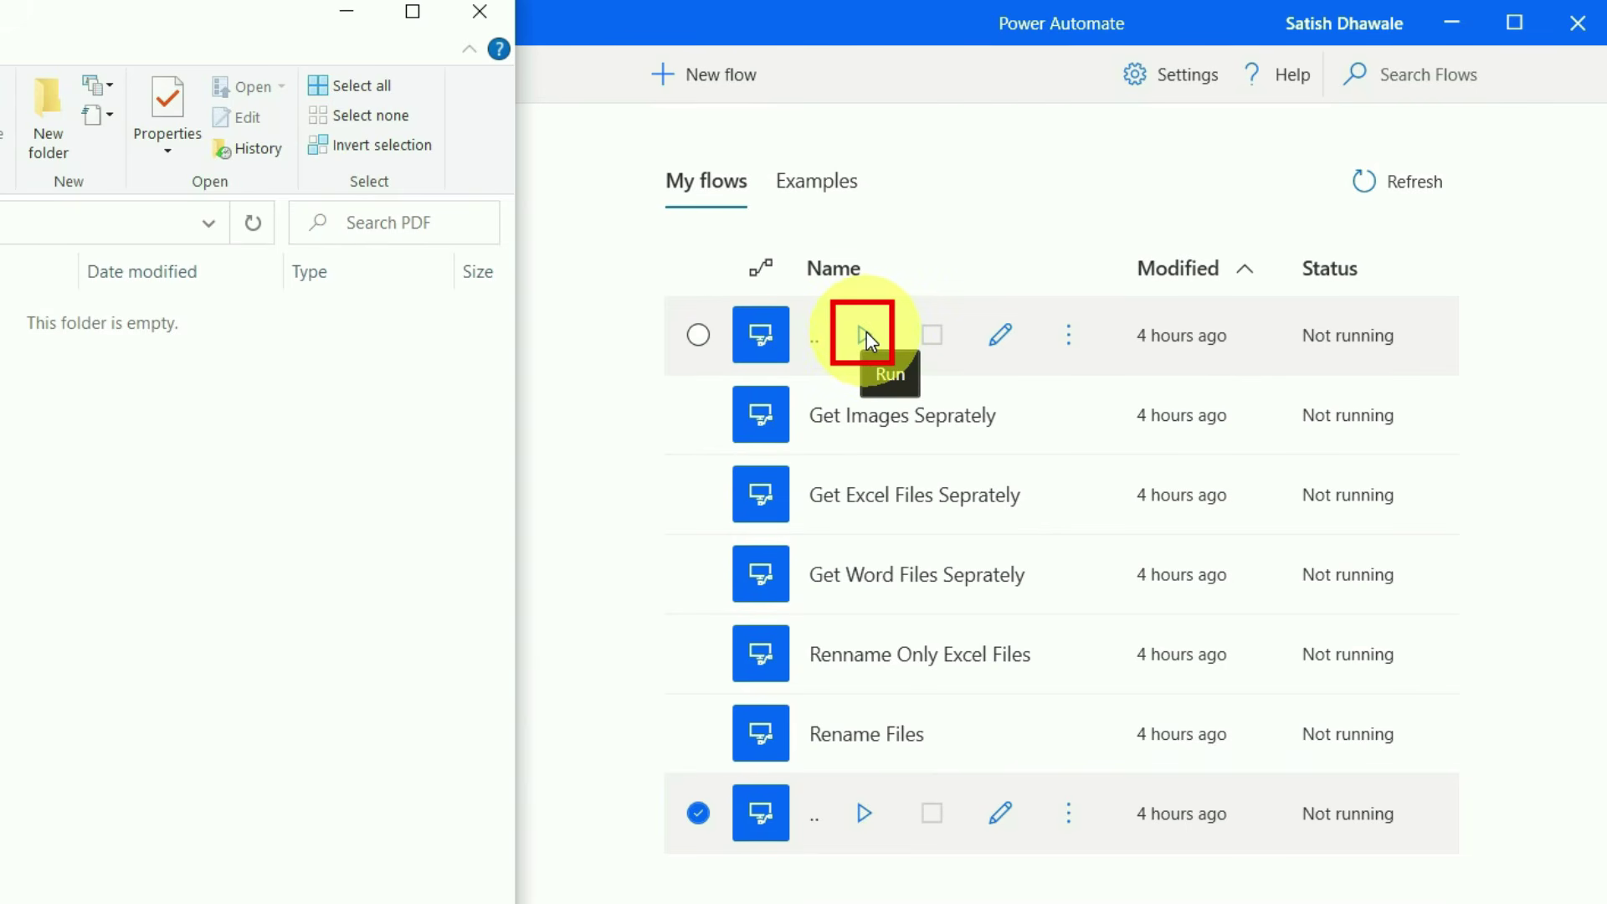
left_click(864, 335)
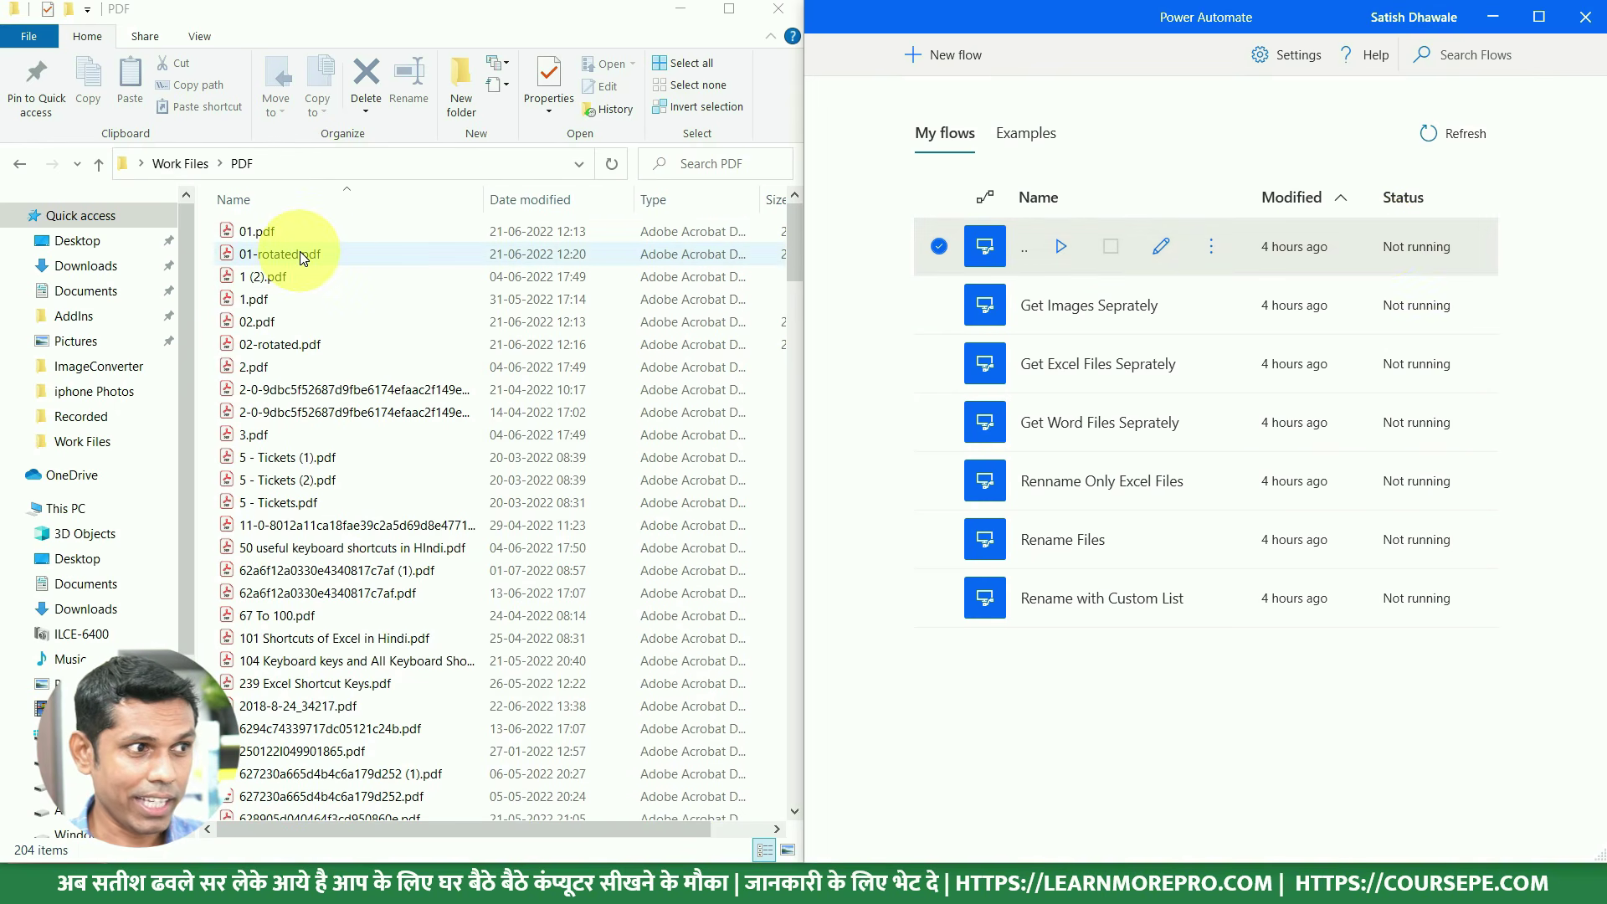
scroll(290, 267, "down", 15)
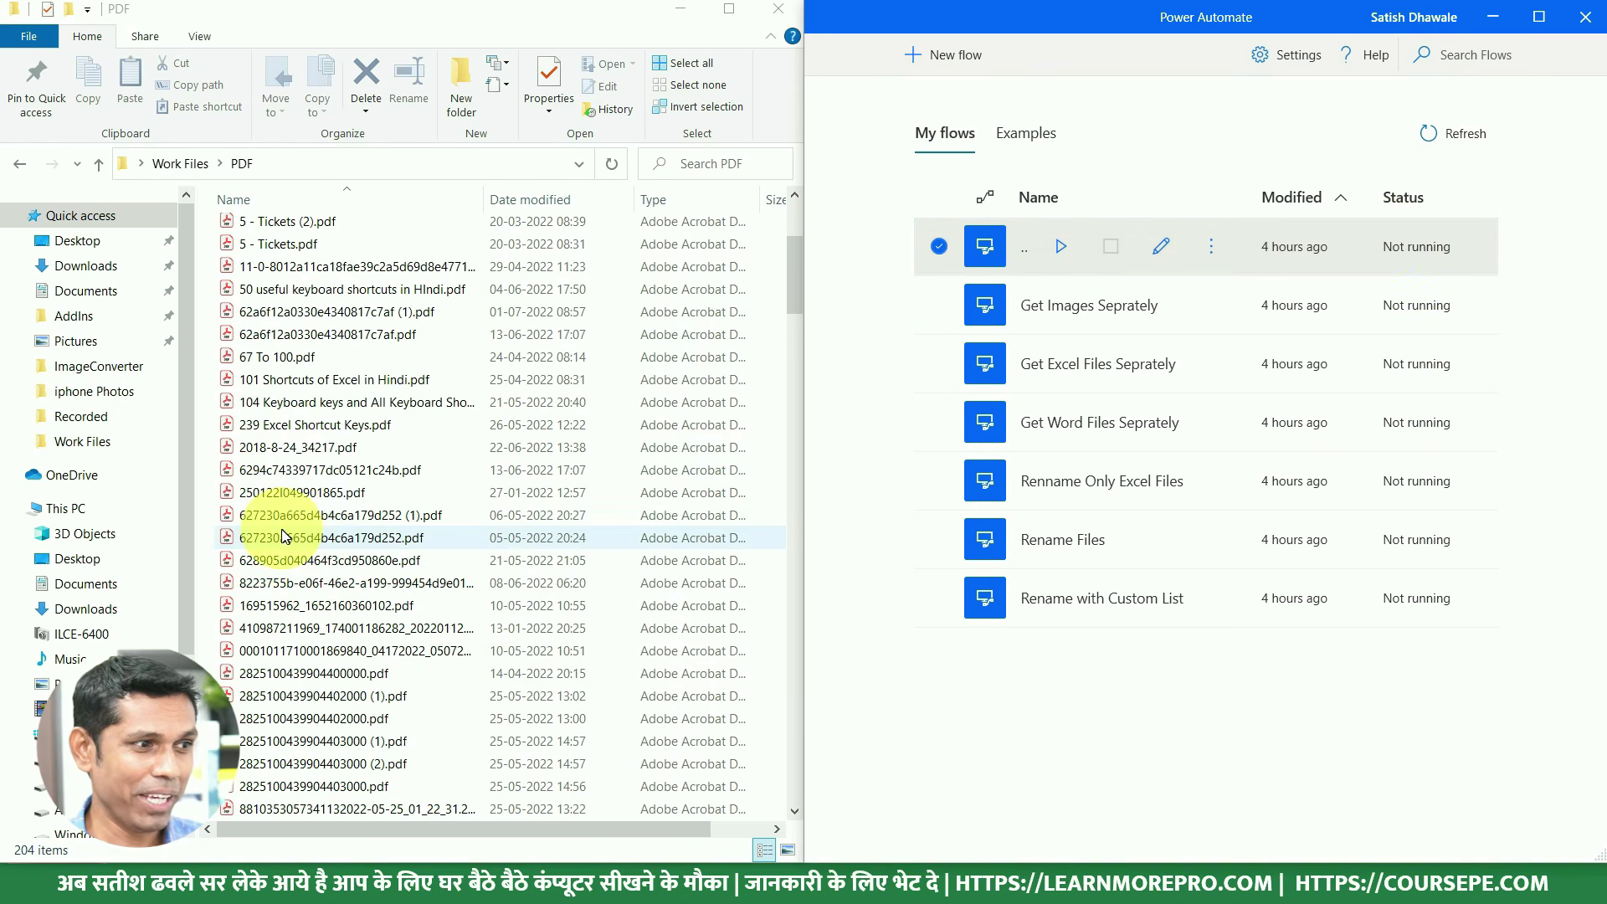
scroll(329, 626, "down", 20)
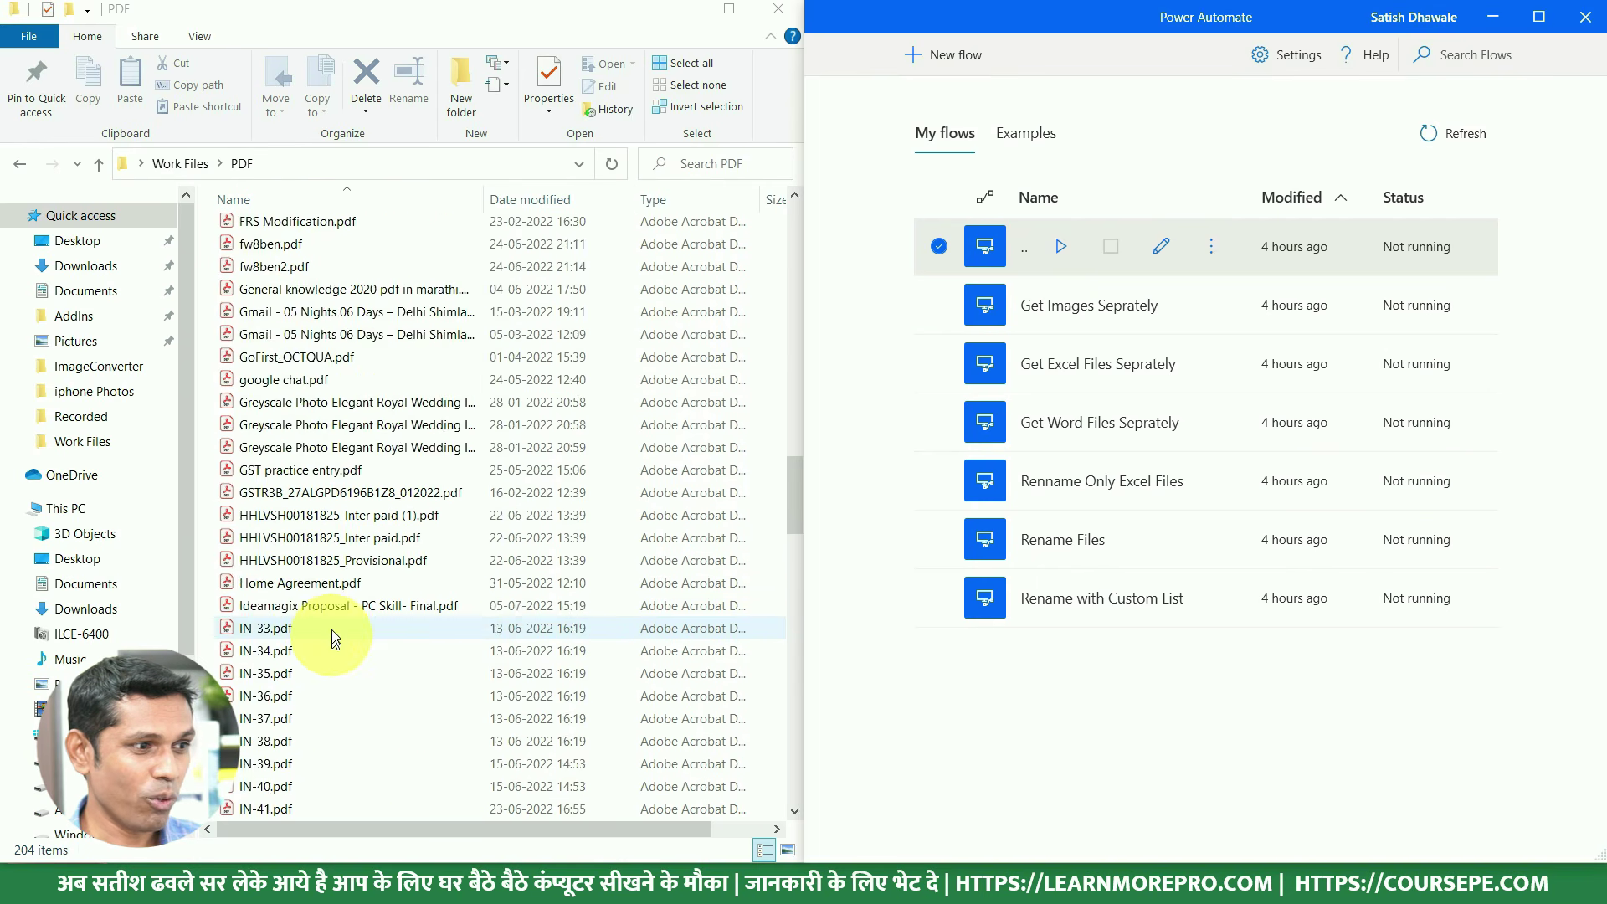
scroll(329, 650, "down", 20)
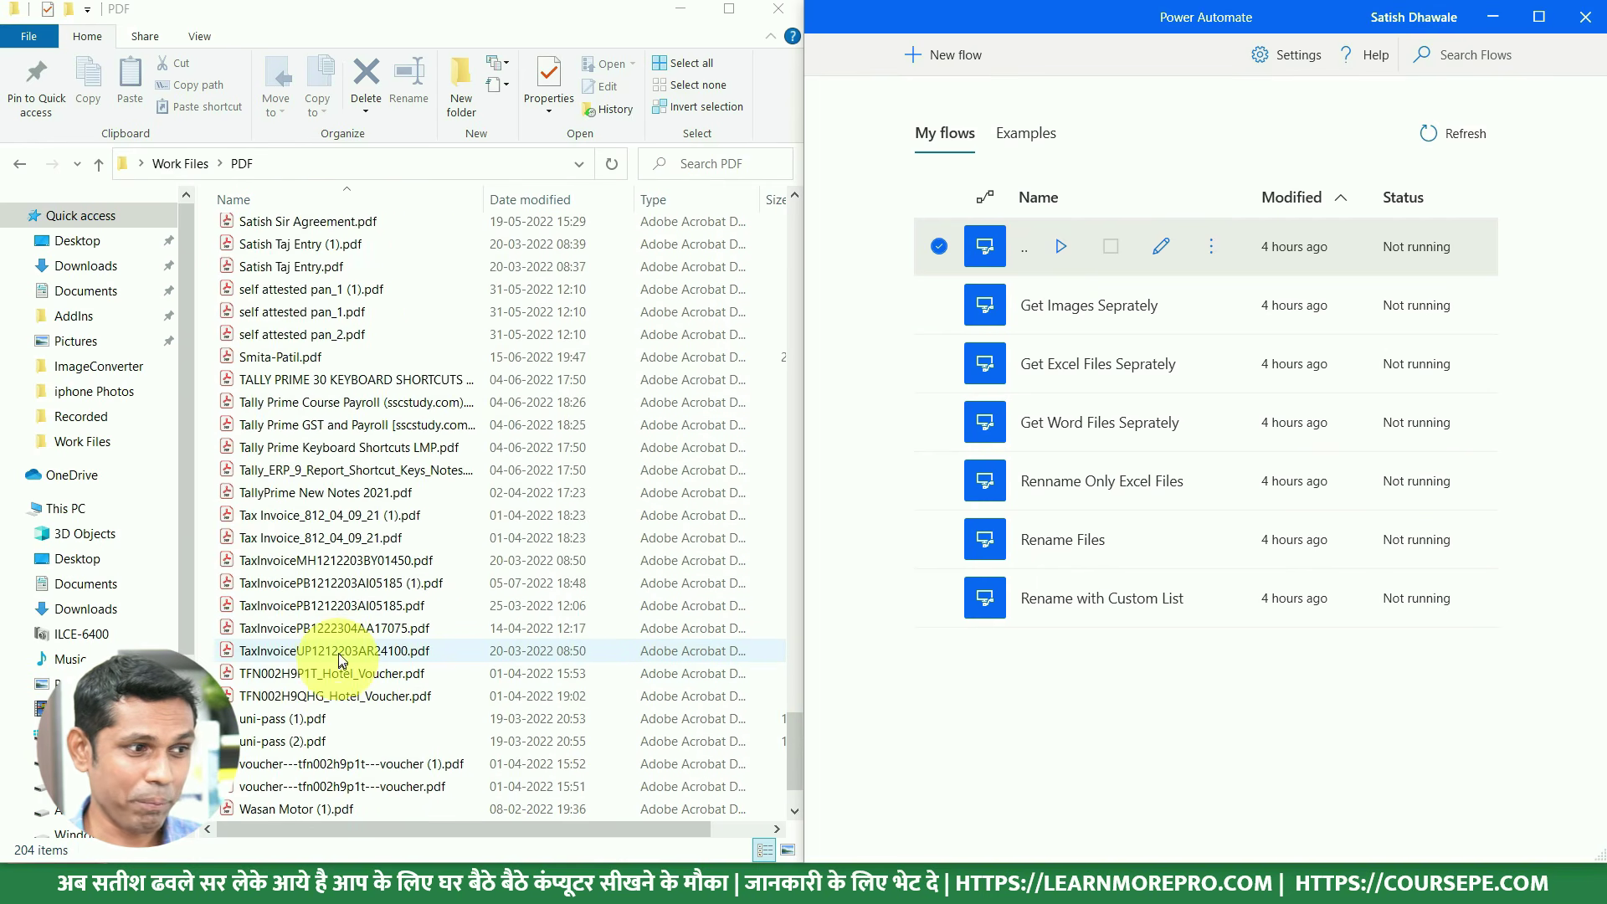
scroll(339, 663, "up", 20)
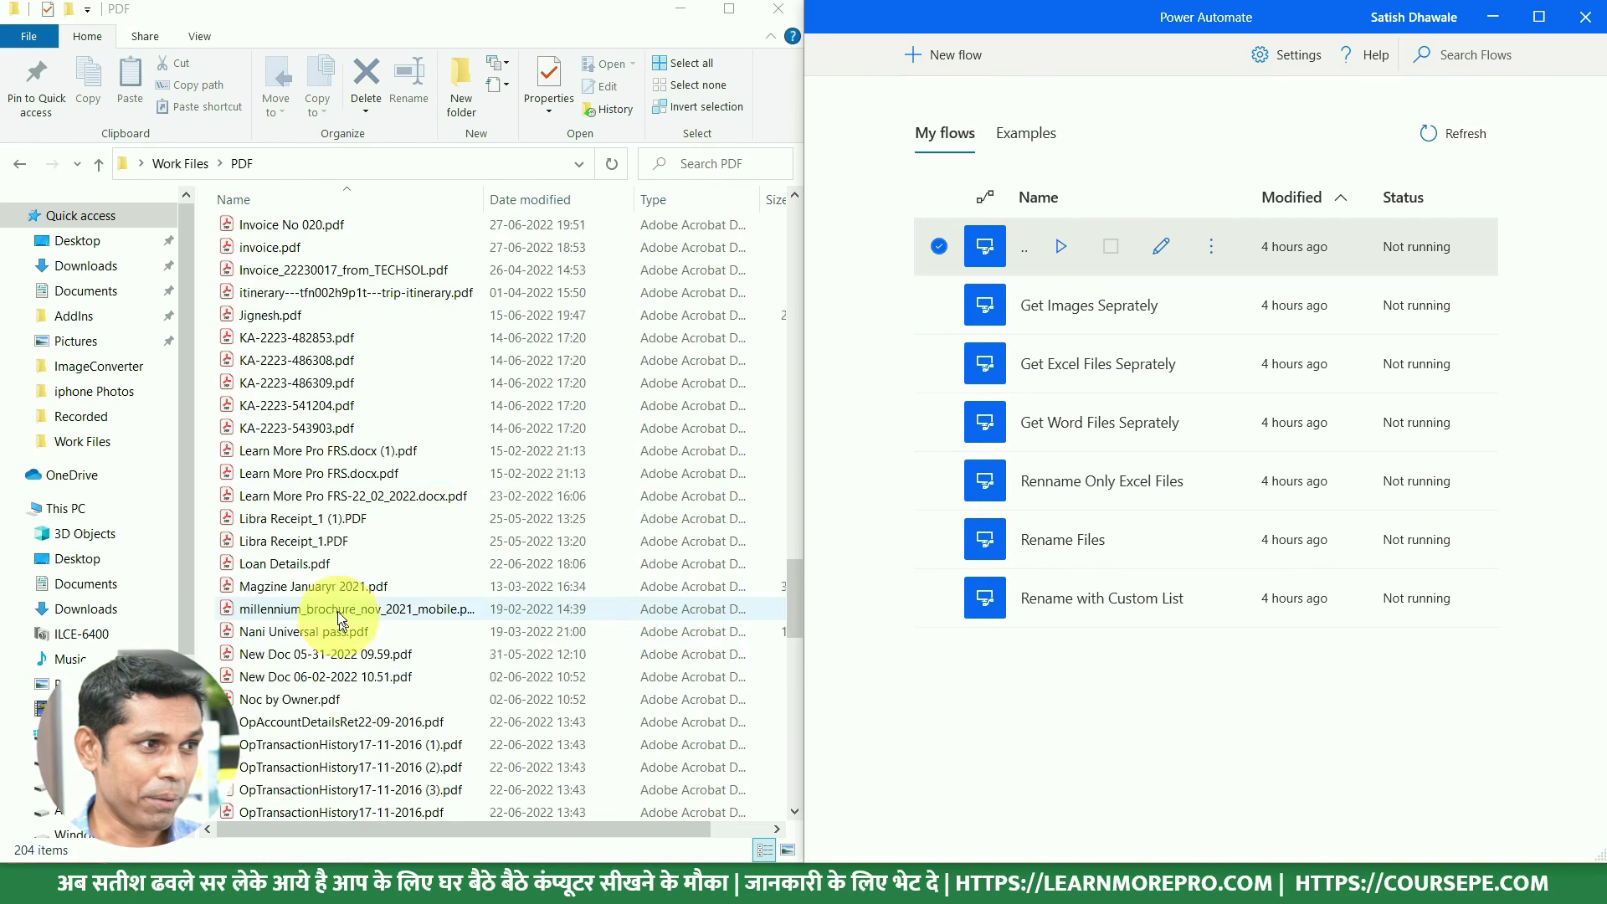
left_click(85, 267)
mouse_move(796, 237)
left_mouse_down()
mouse_move(800, 712)
mouse_move(785, 209)
left_mouse_up()
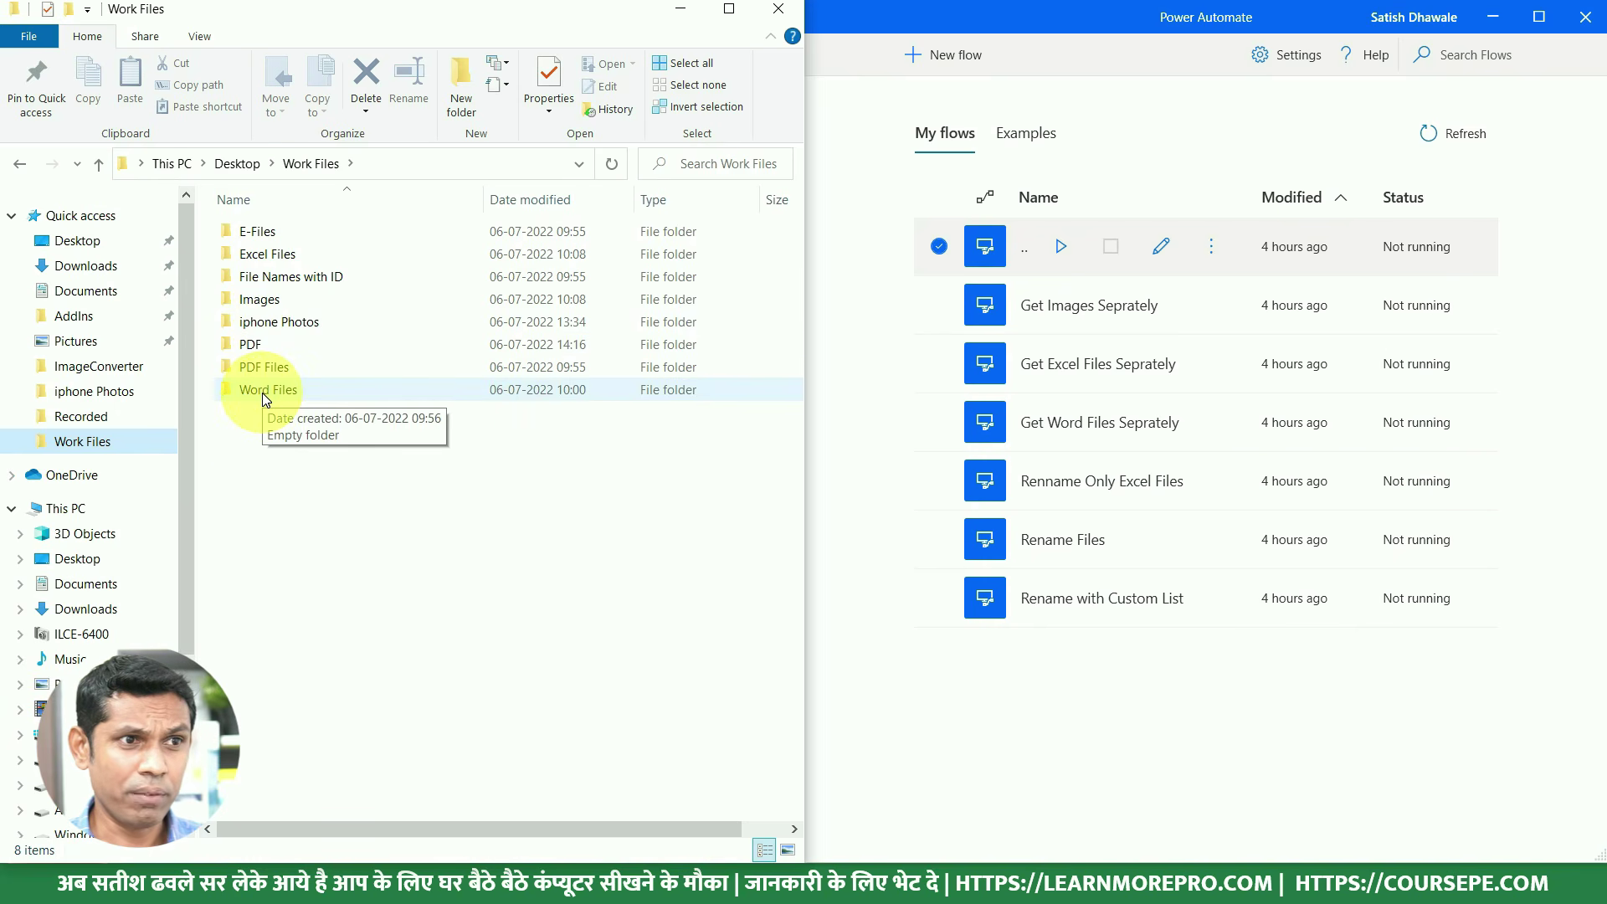
Open the Images folder in Work Files, run the "Get Images Seprately" flow to fill it, and return to Work Files
double_click(279, 301)
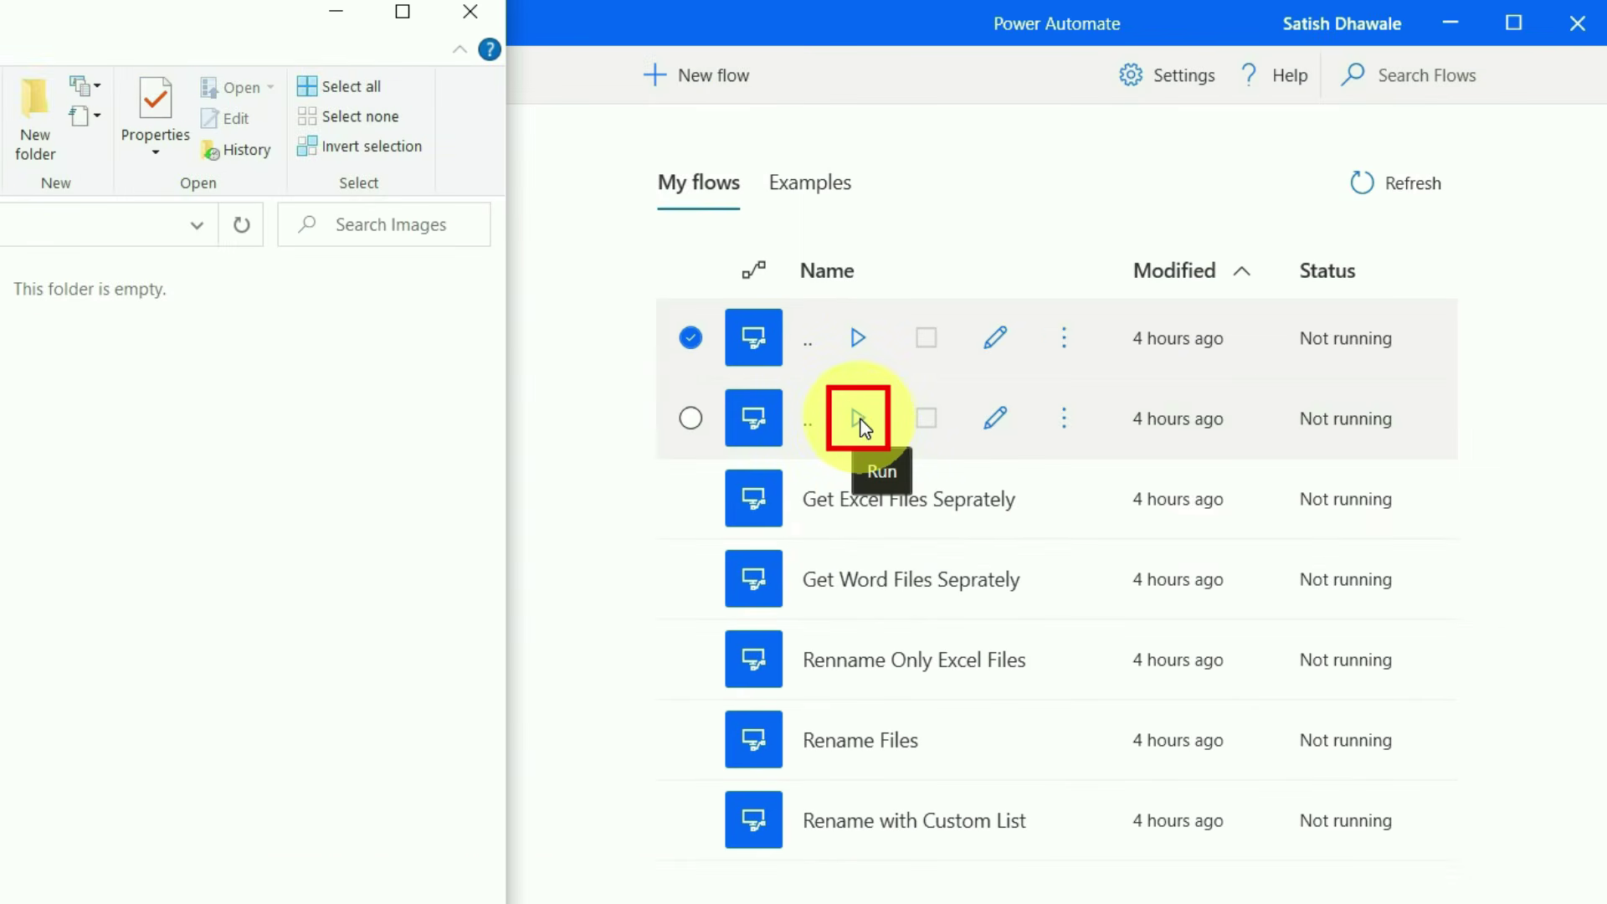
left_click(859, 419)
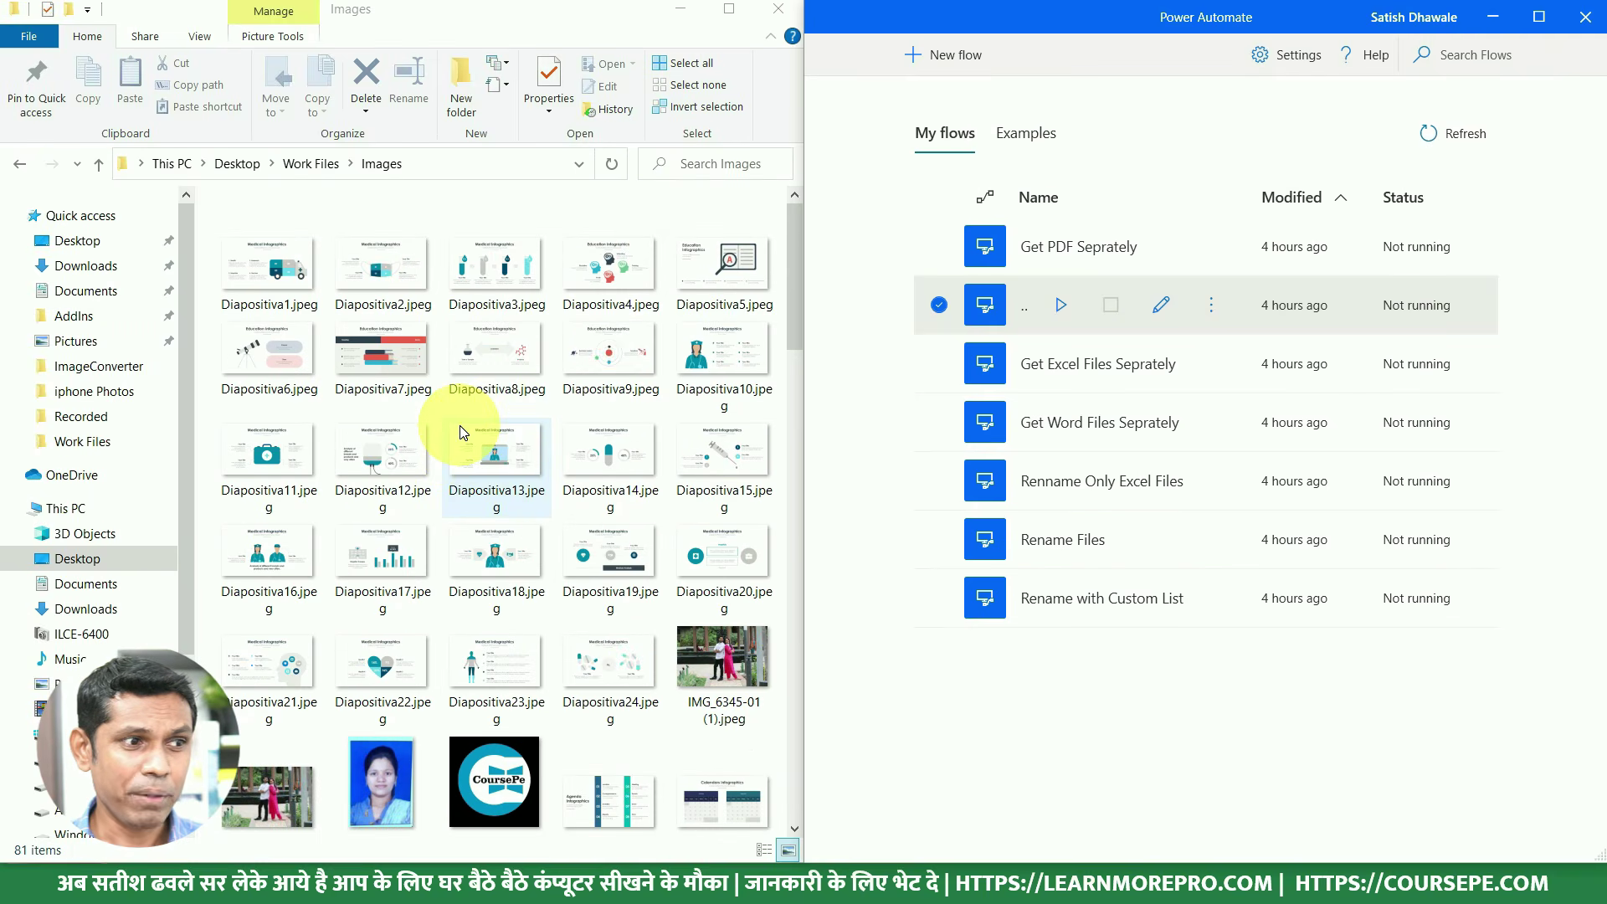
left_click(303, 159)
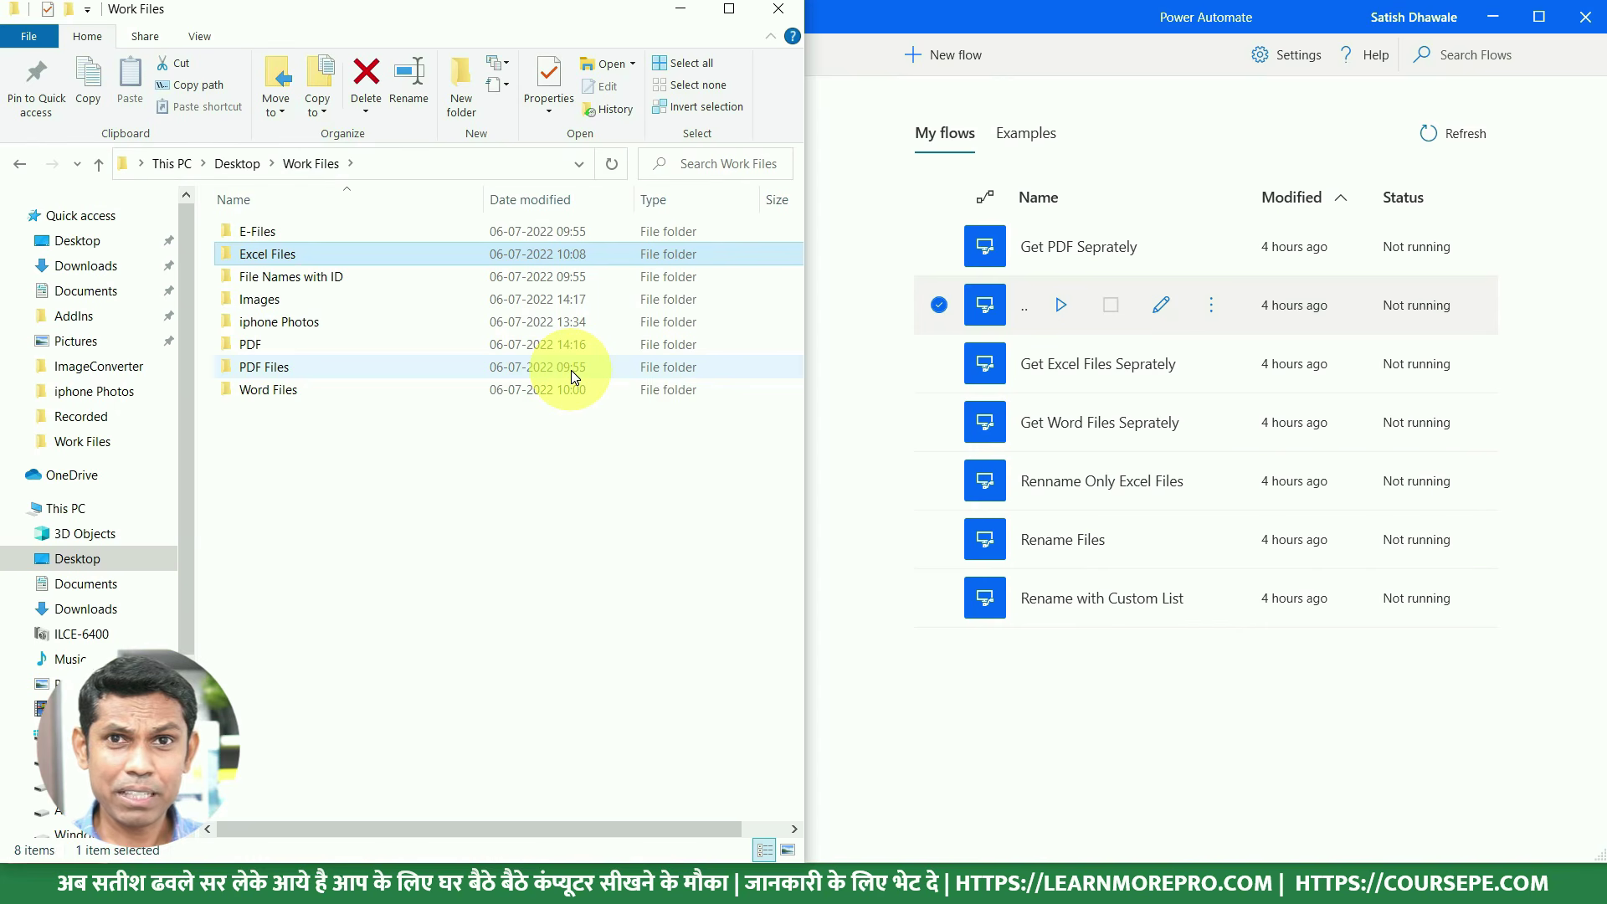
Open the Excel Files folder and run the "Get Excel Files Seprately" flow, checking the collected workbooks
double_click(276, 254)
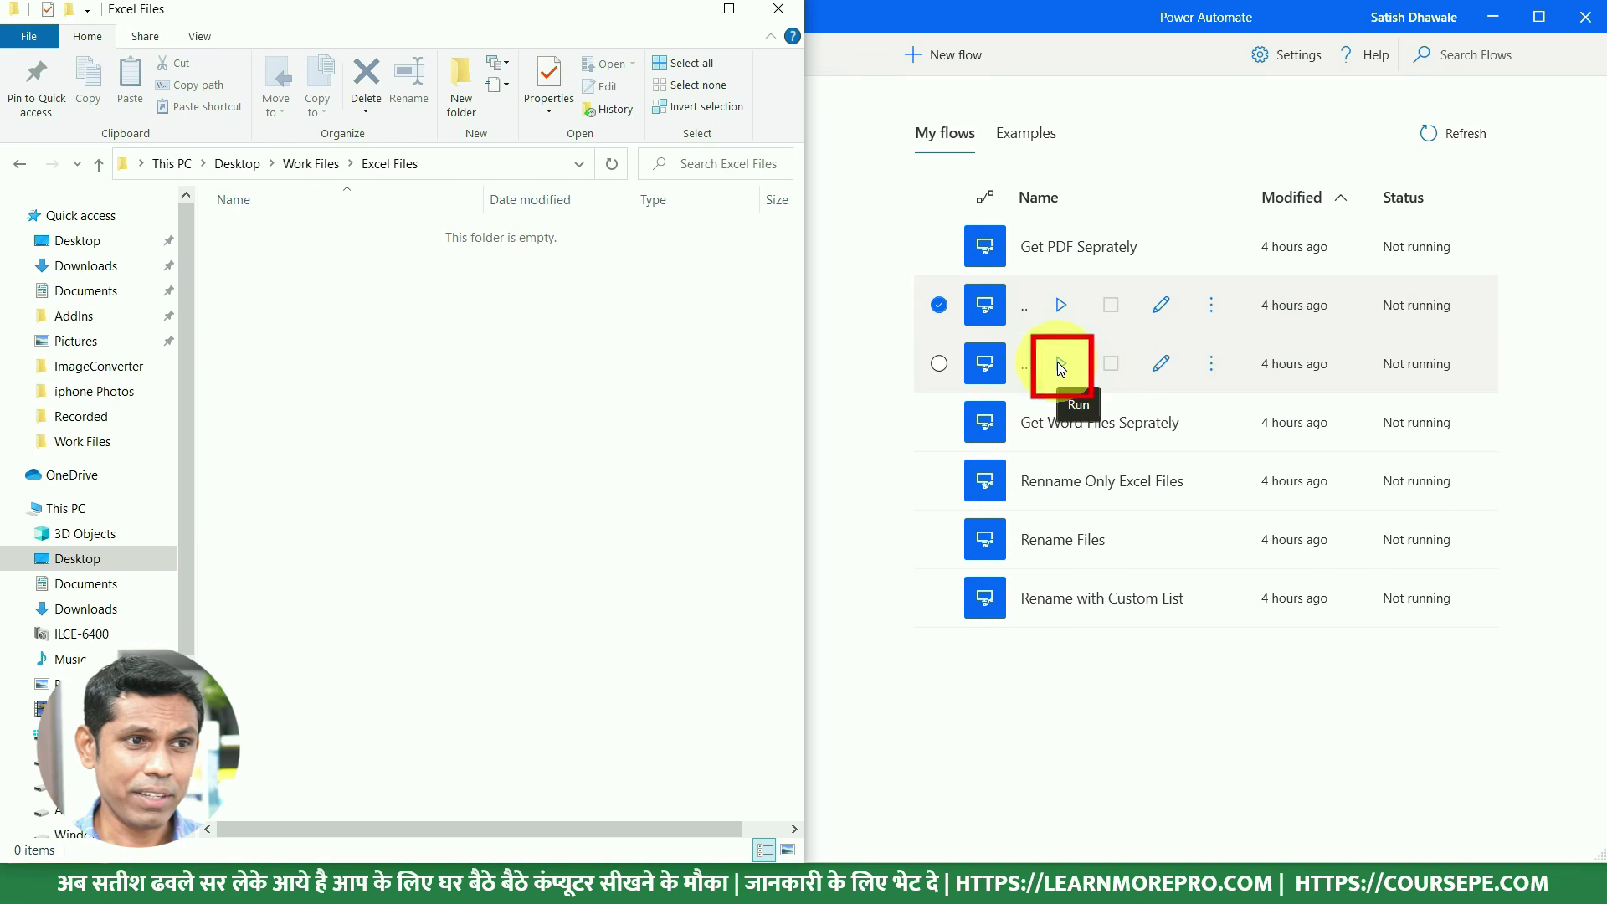
left_click(1060, 364)
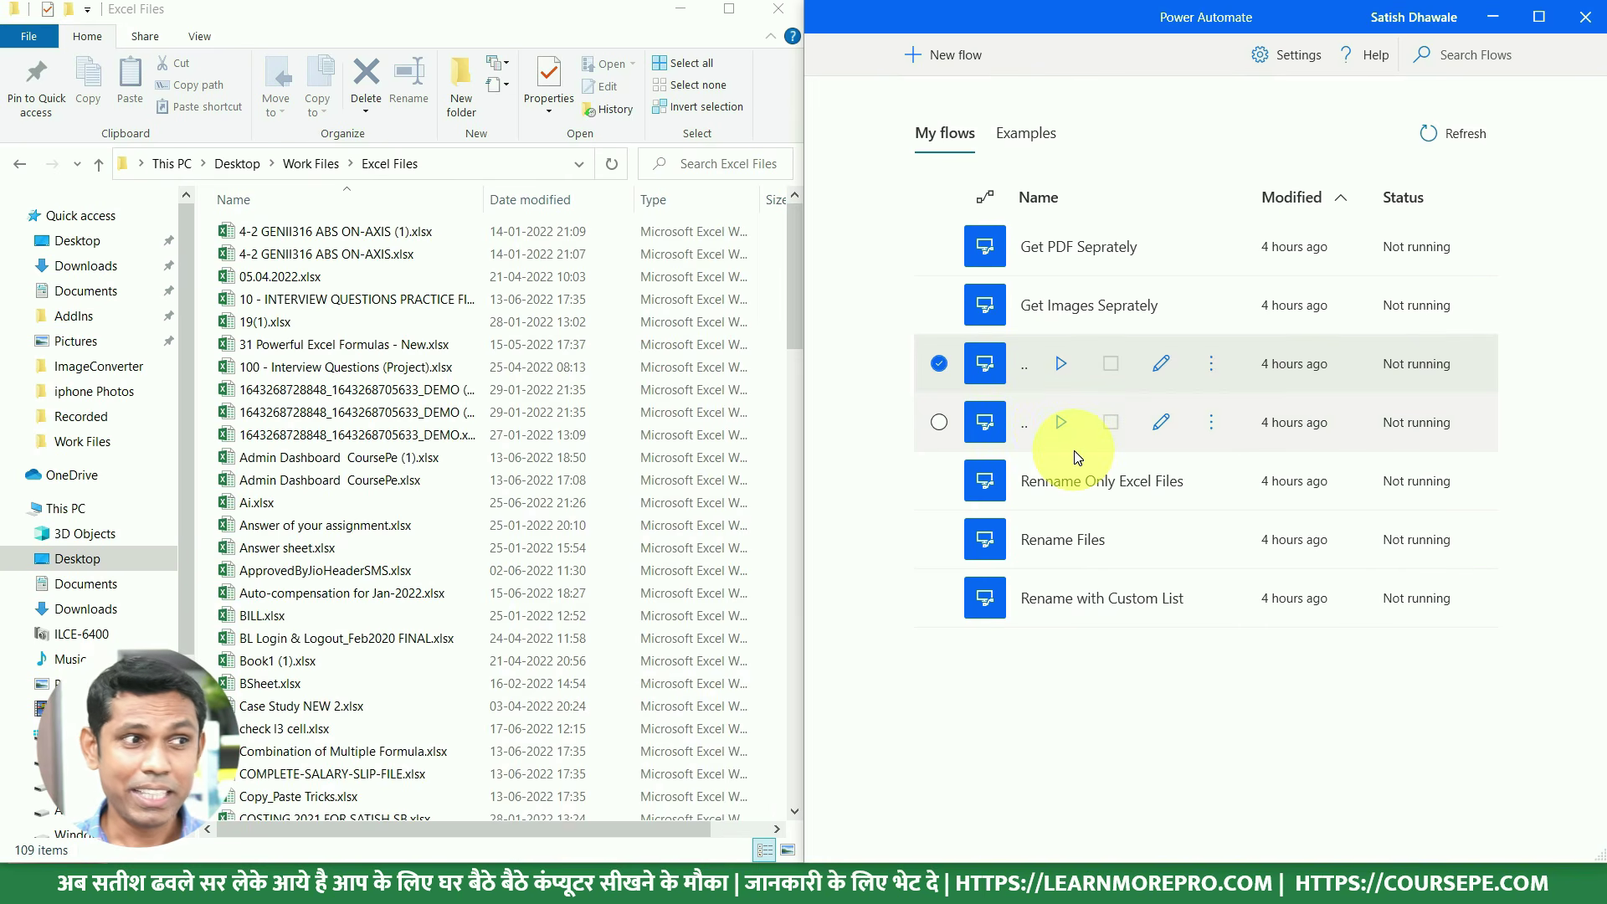
scroll(375, 443, "down", 8)
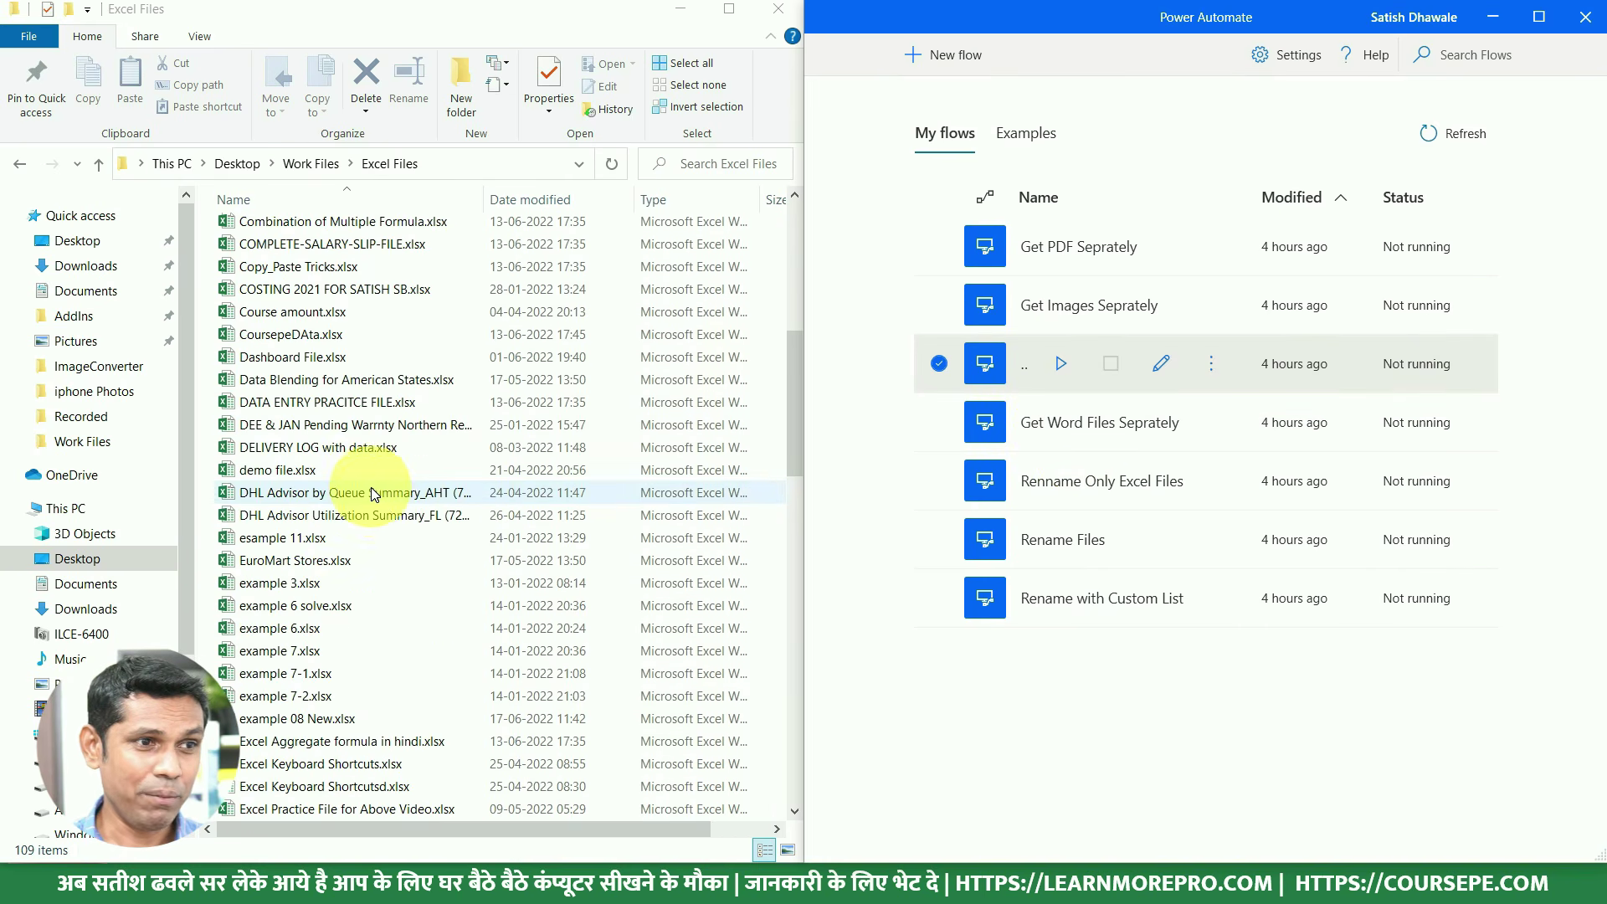
Run the "Get Word Files Seprately" flow and check the collected documents in the Word Files folder
left_click(1072, 423)
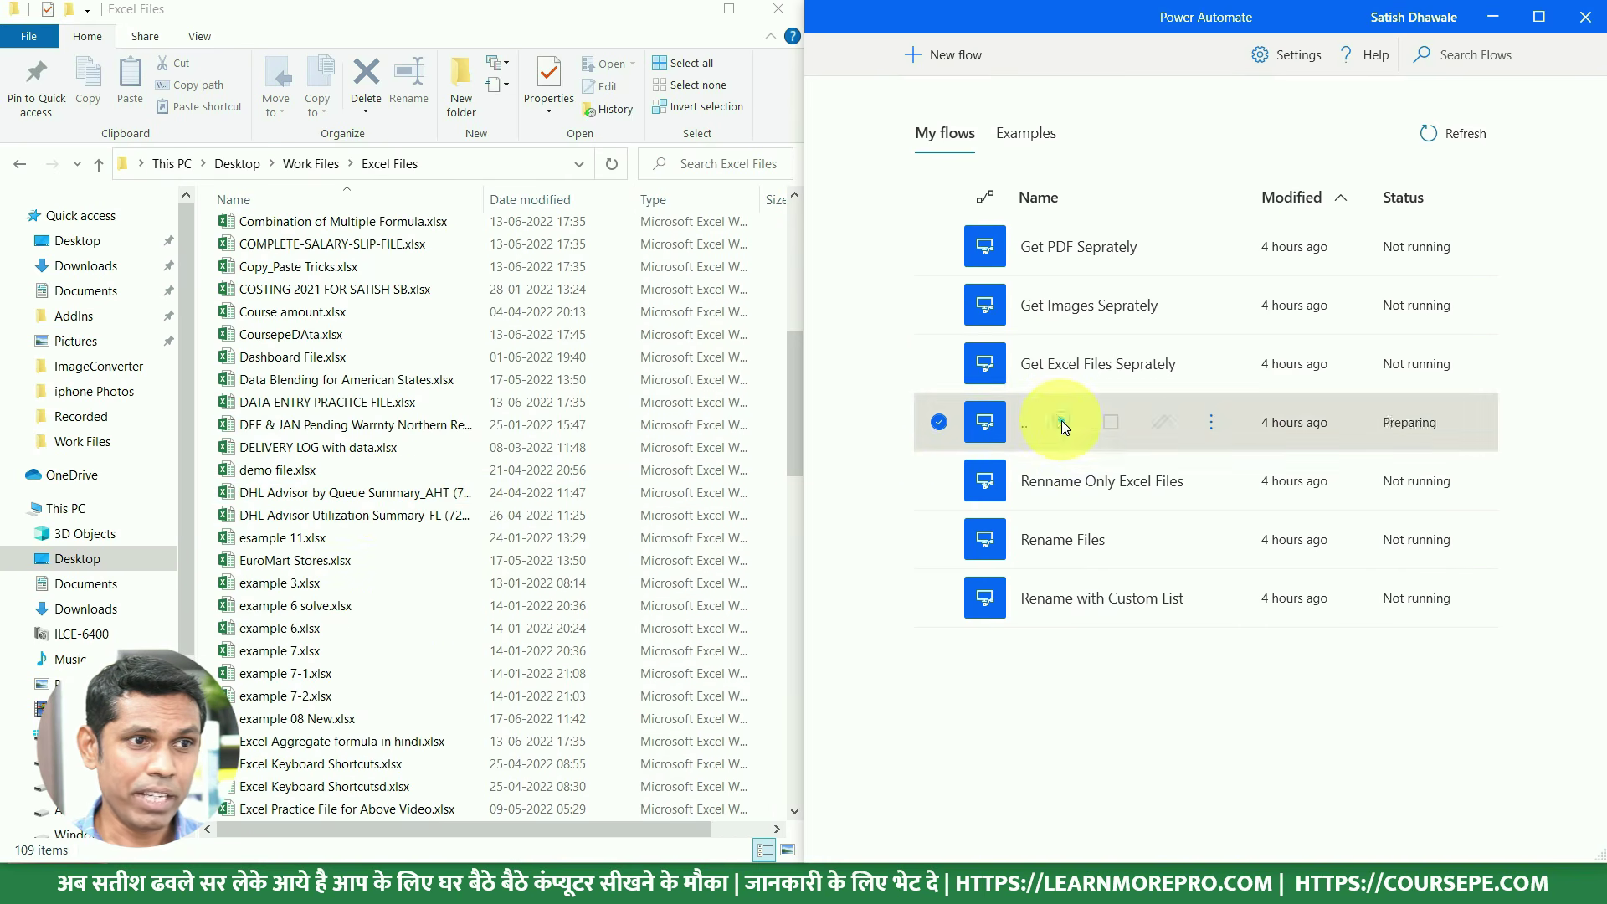
left_click(303, 164)
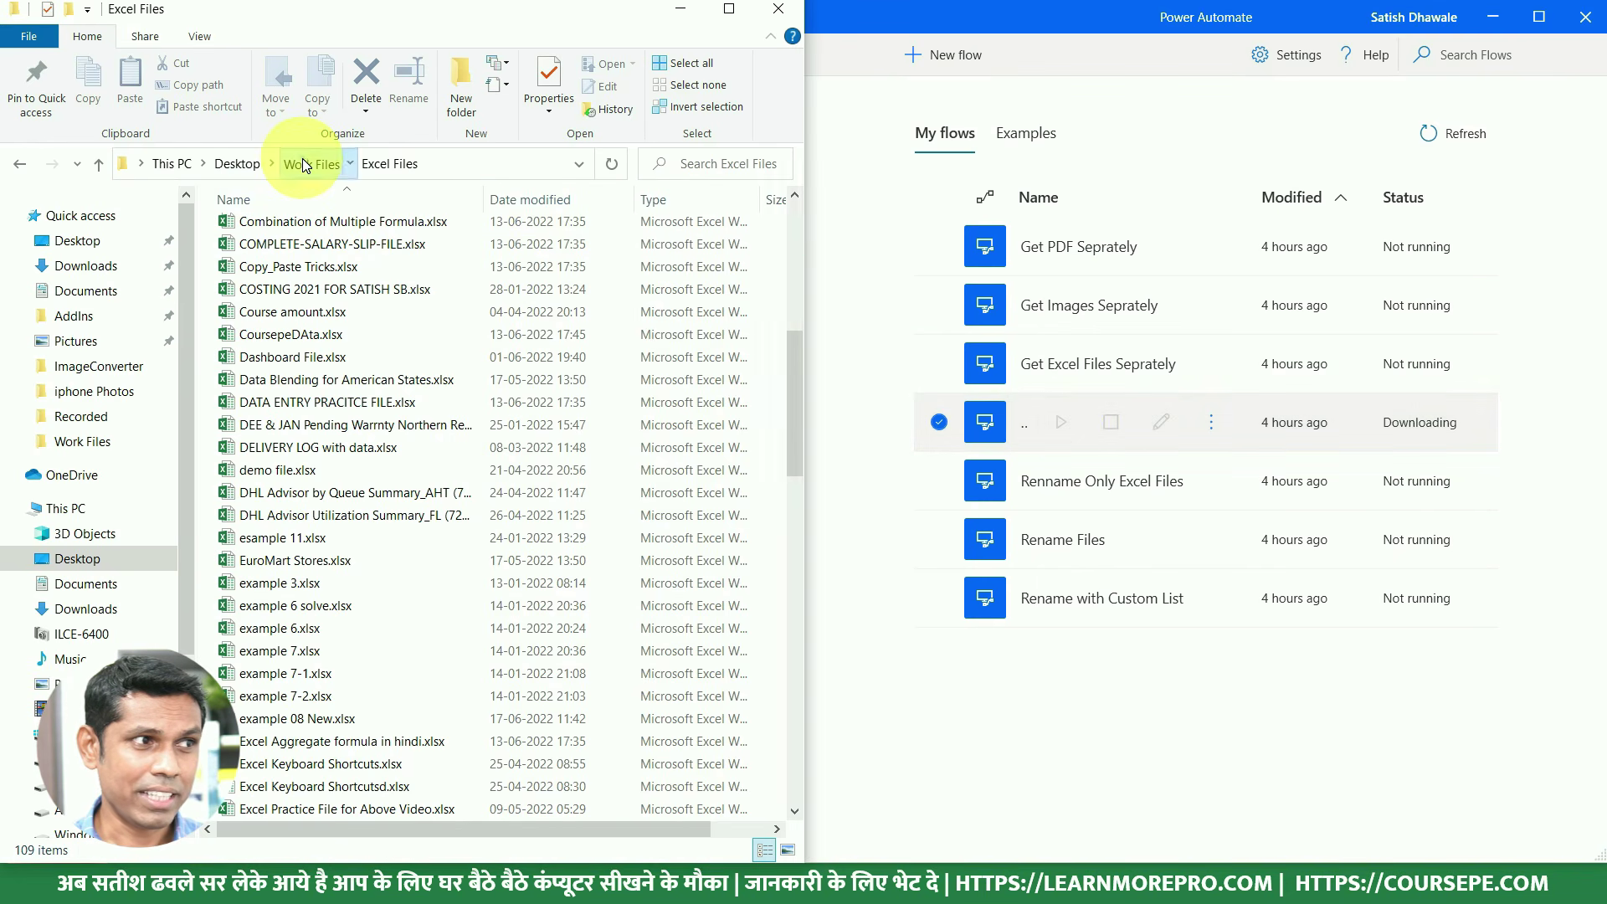
double_click(278, 389)
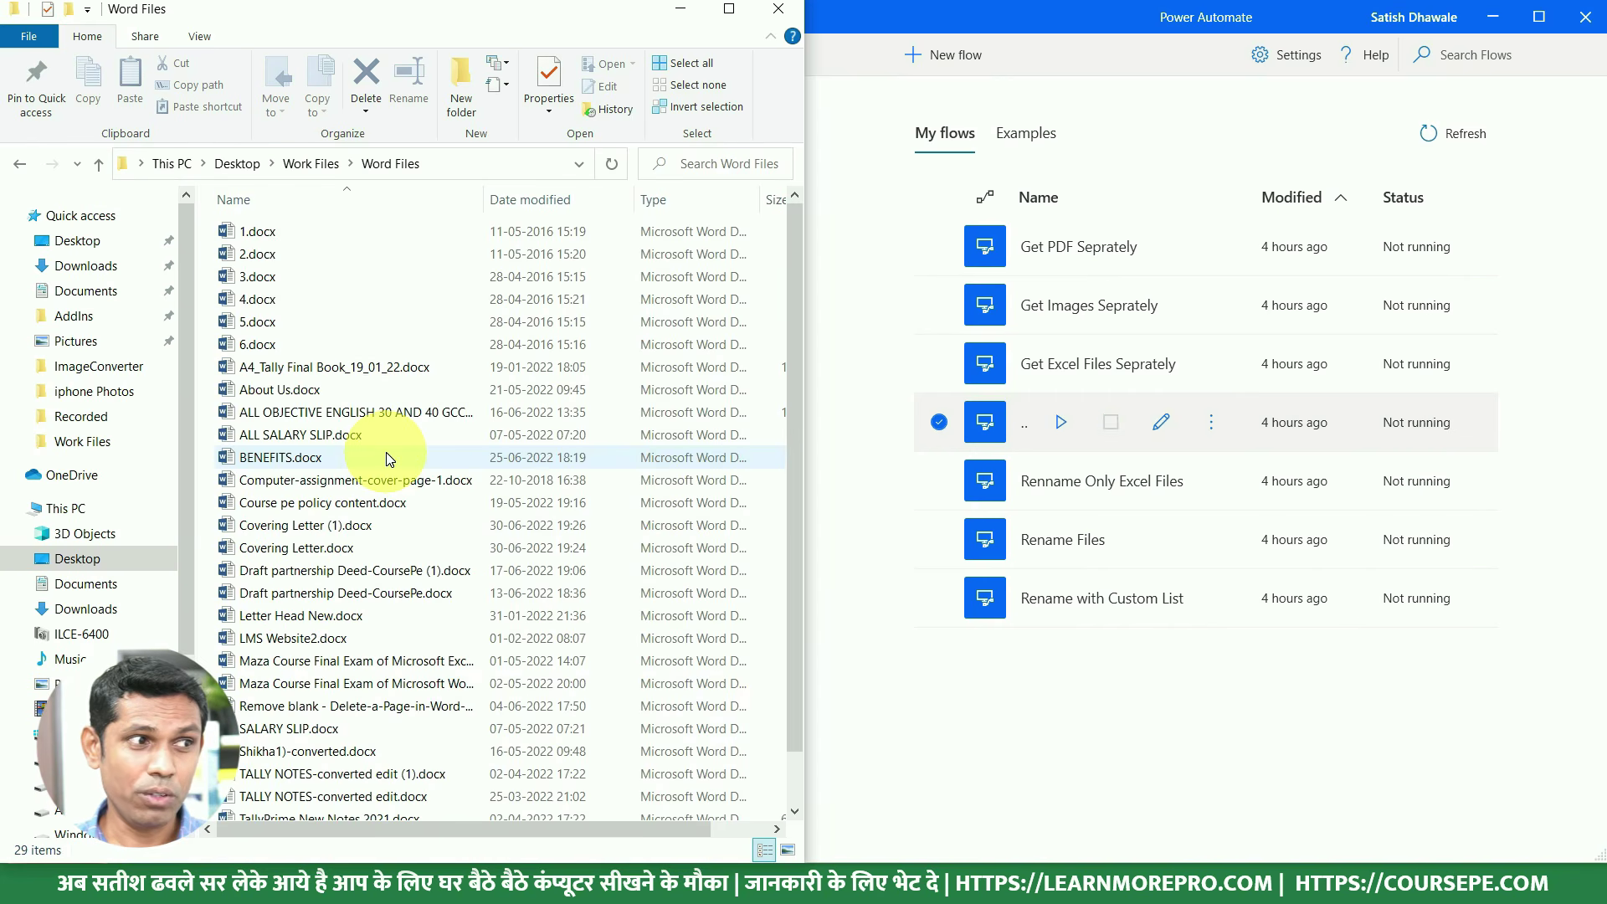
scroll(388, 459, "down", 1)
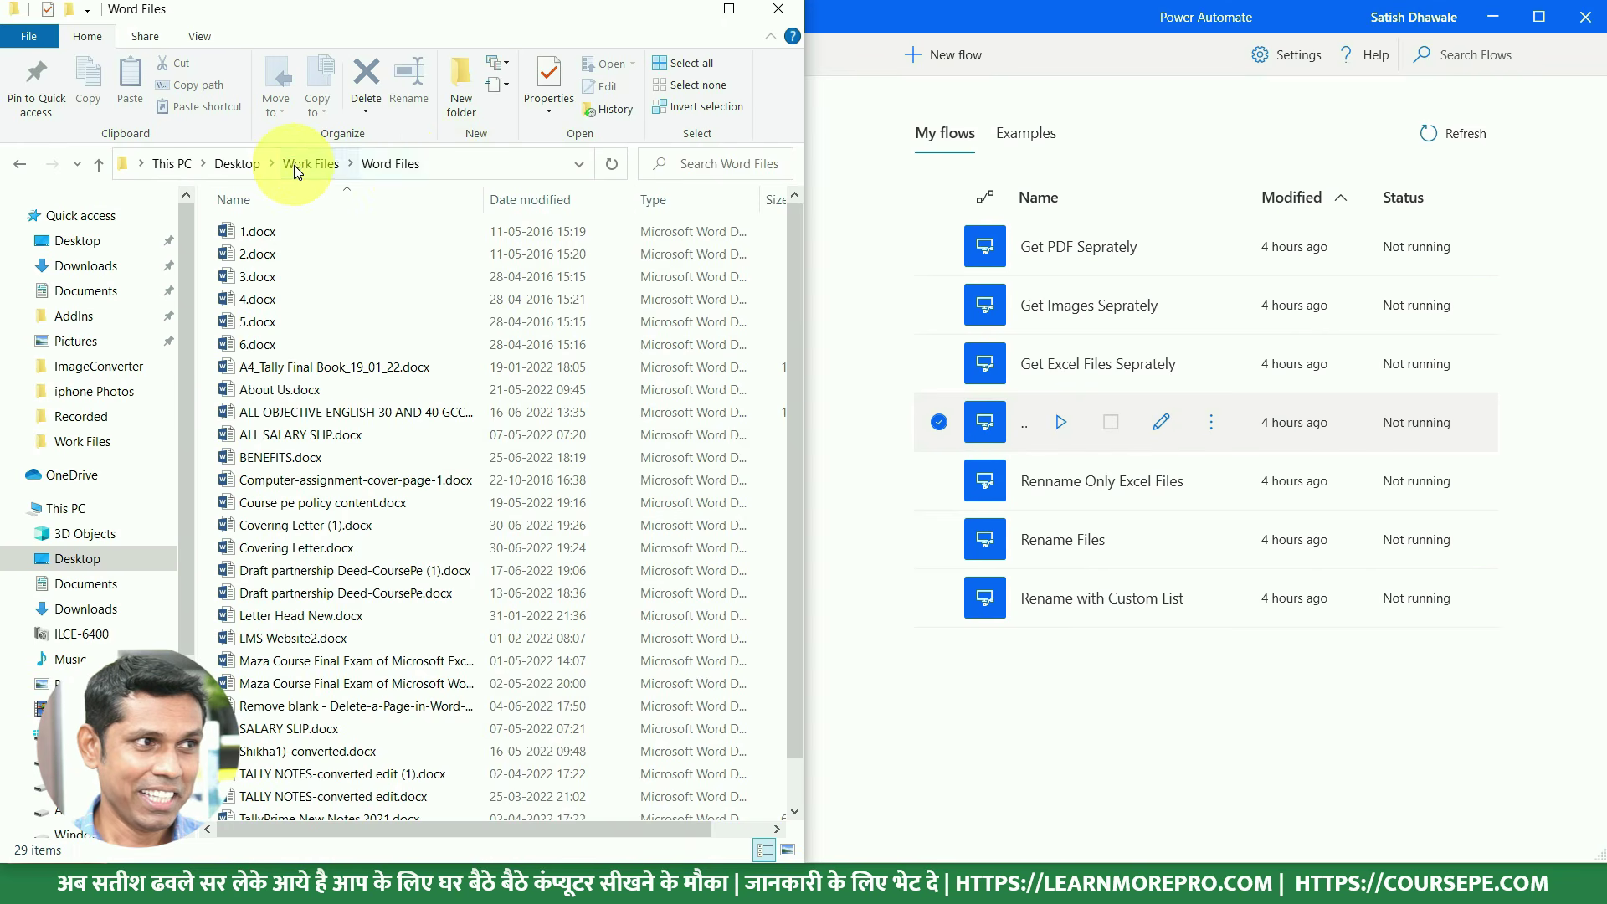
Open the PDF Files folder in Work Files and examine how its numbered PDFs are named
left_click(293, 164)
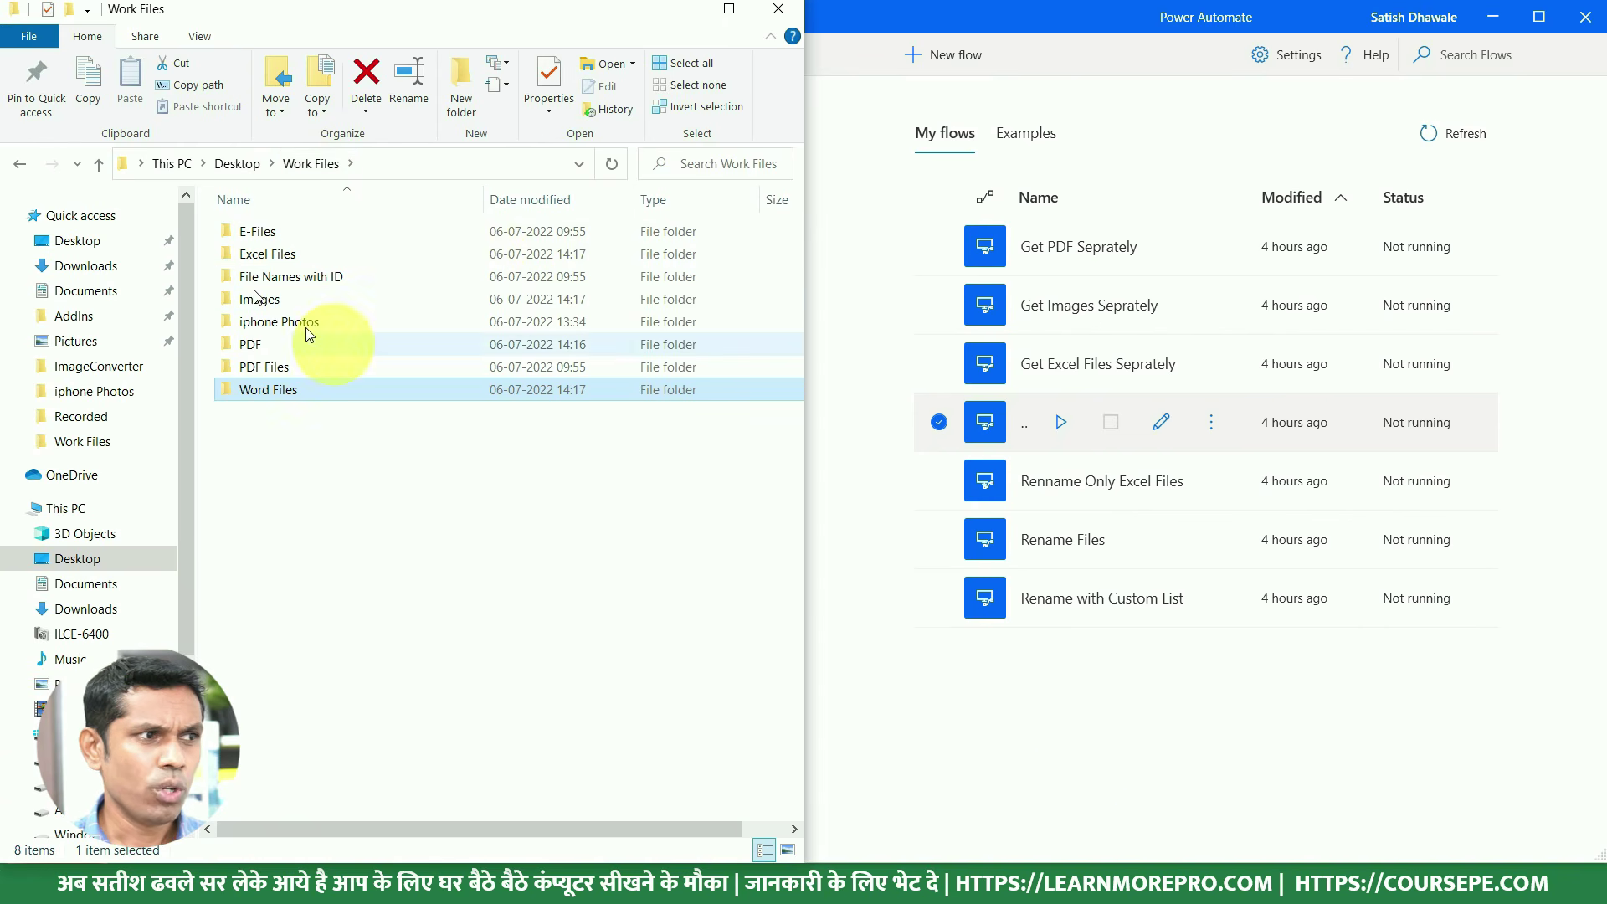
double_click(266, 366)
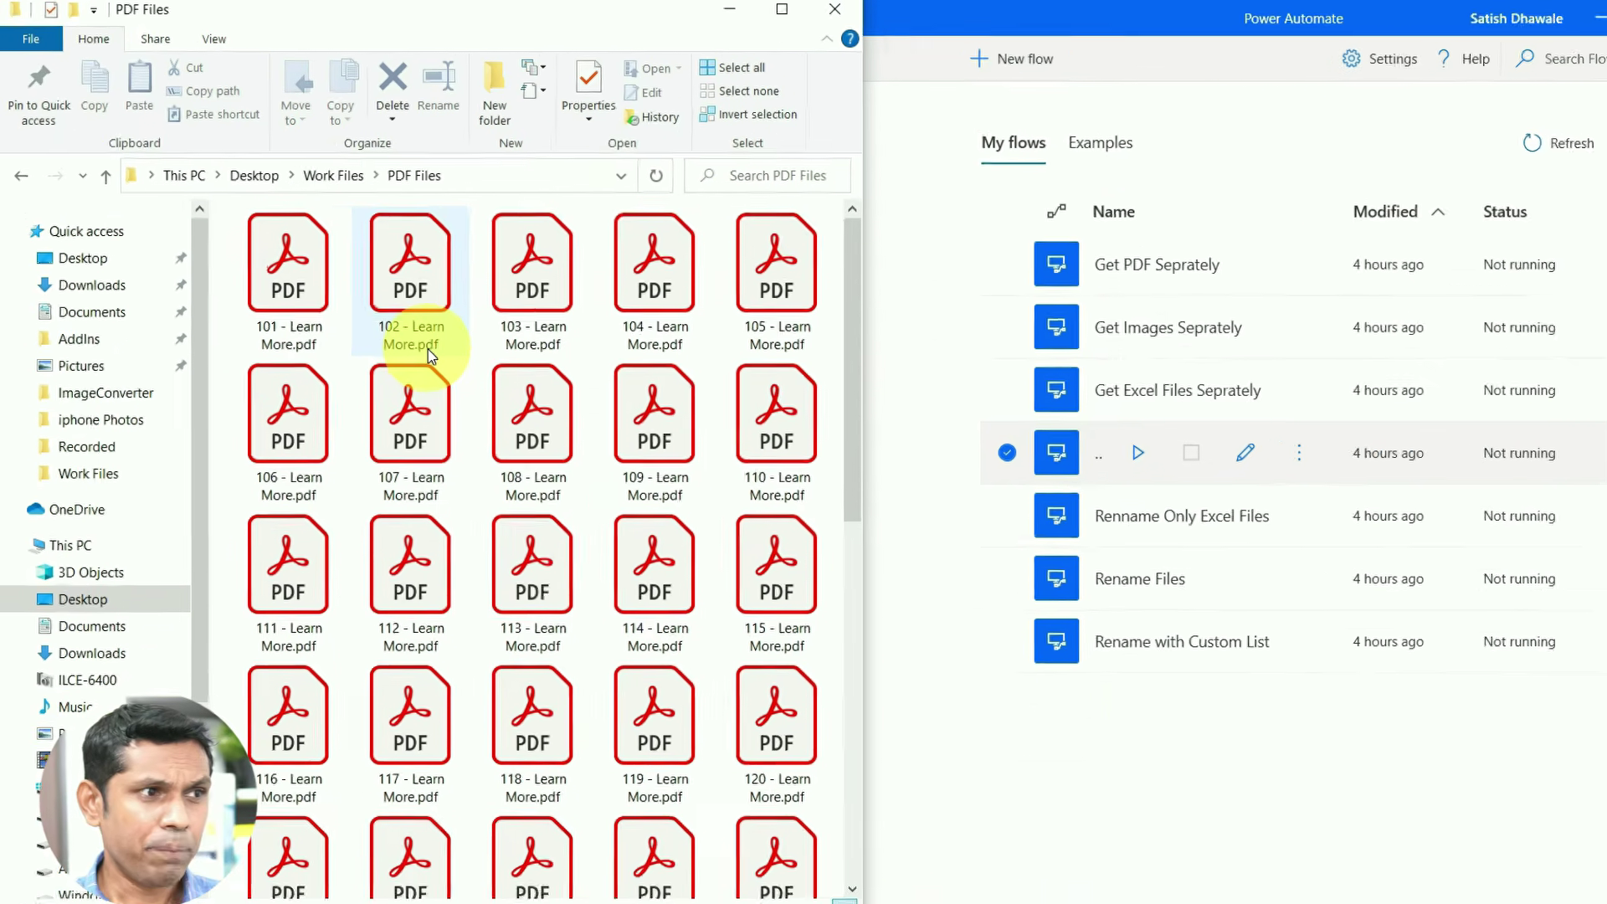
left_click(293, 301)
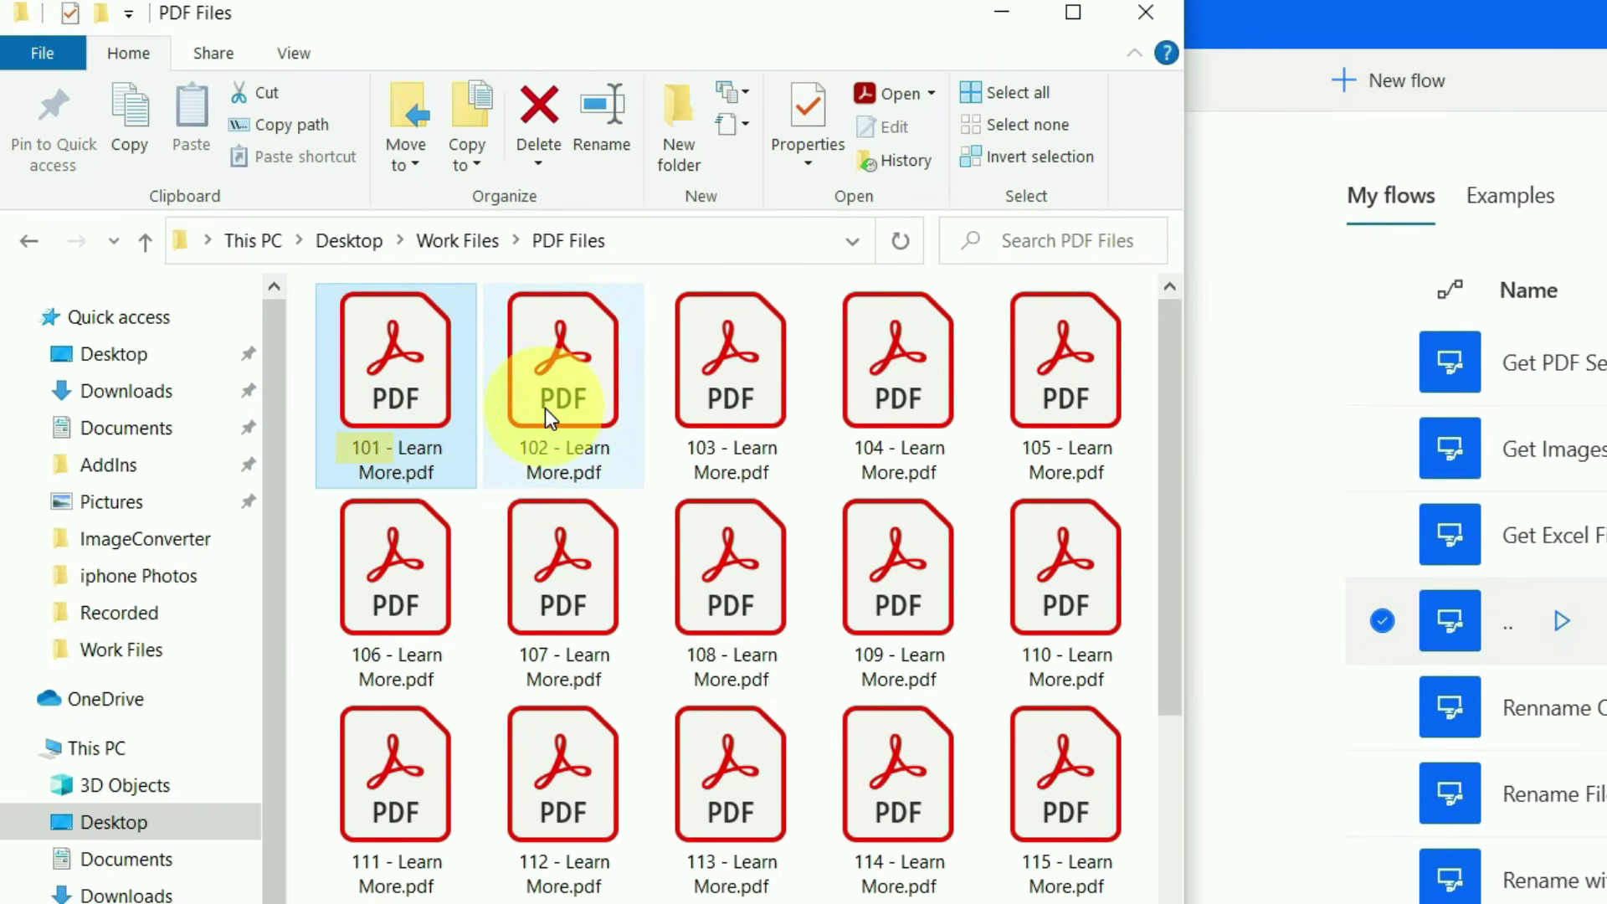
left_click(553, 403)
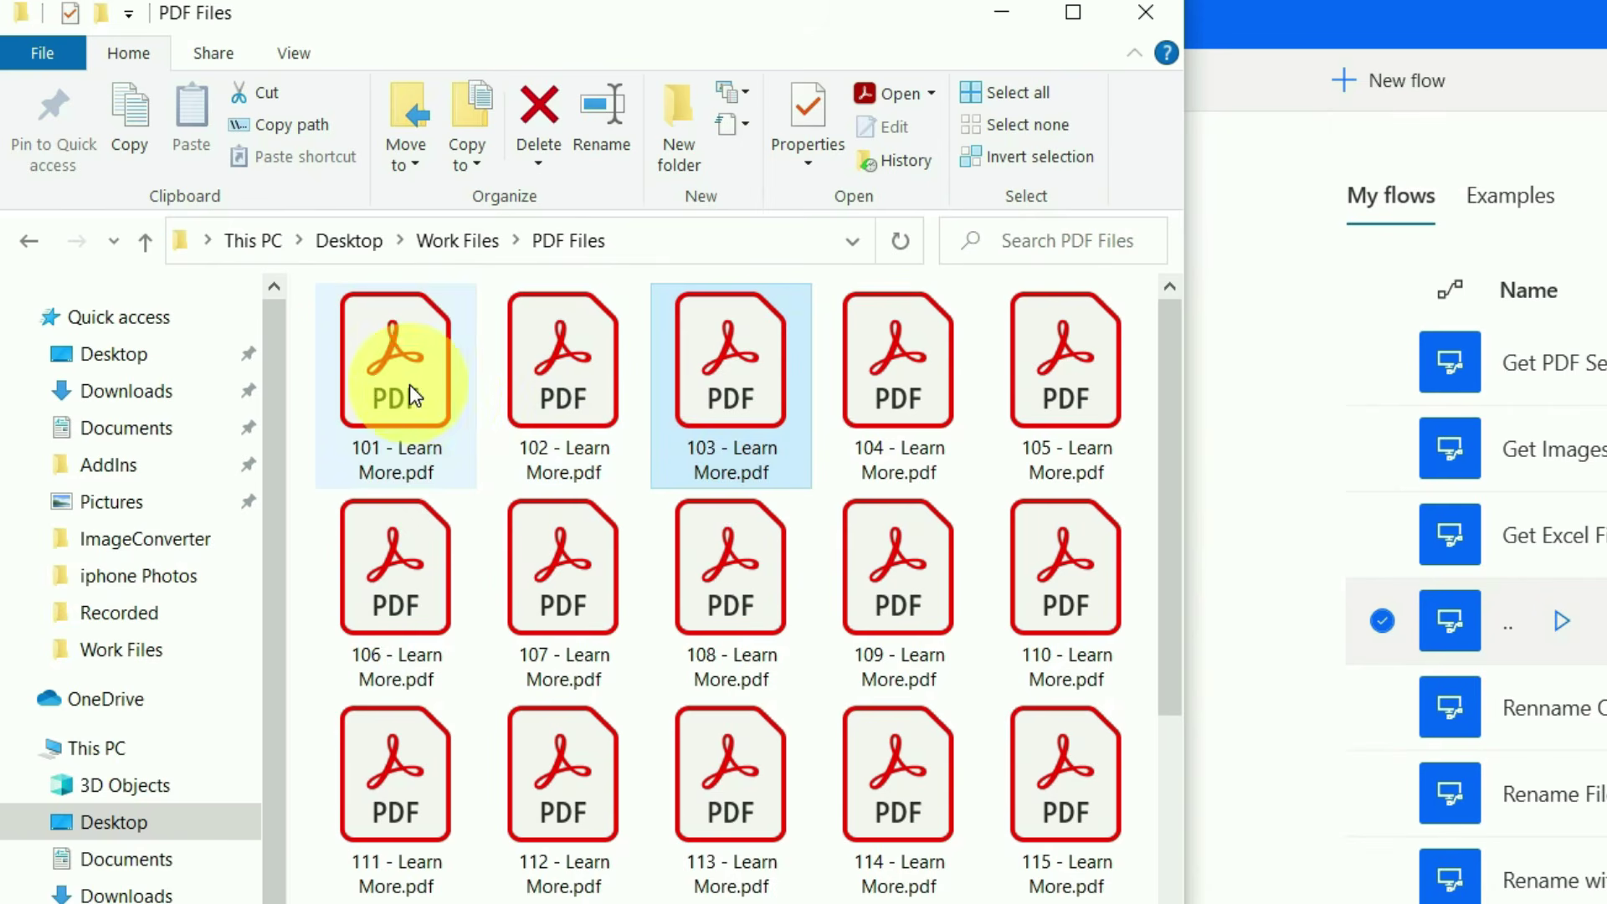
Manually rename the file "101 - Learn More.pdf" as "101 - CoursePe.pdf" and undo the rename
left_click(409, 385)
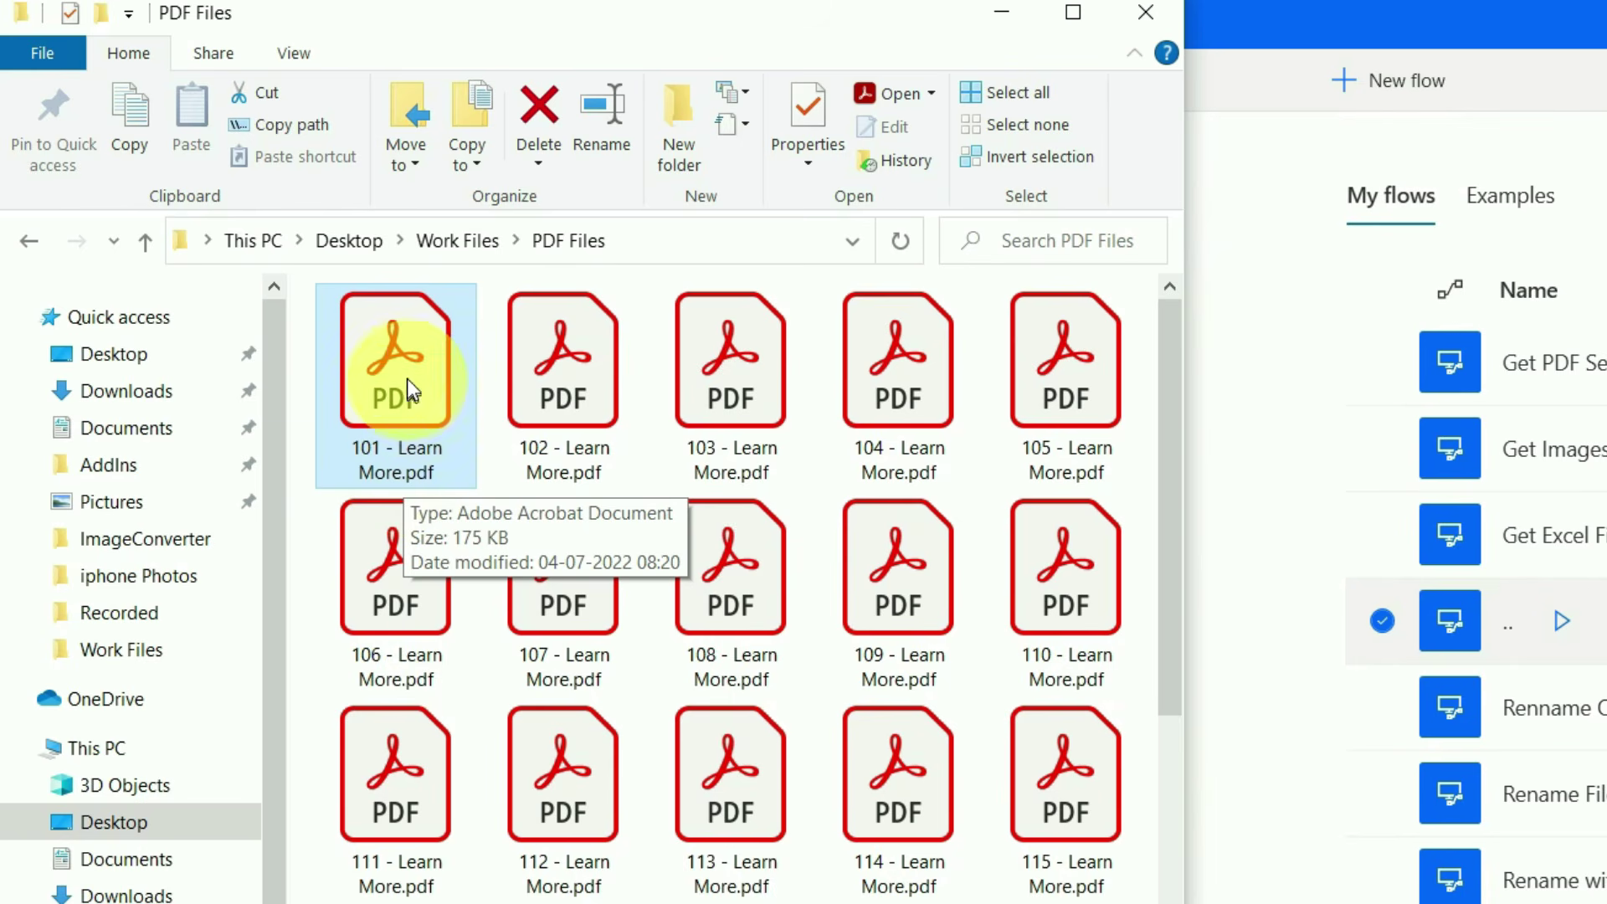
key("F2")
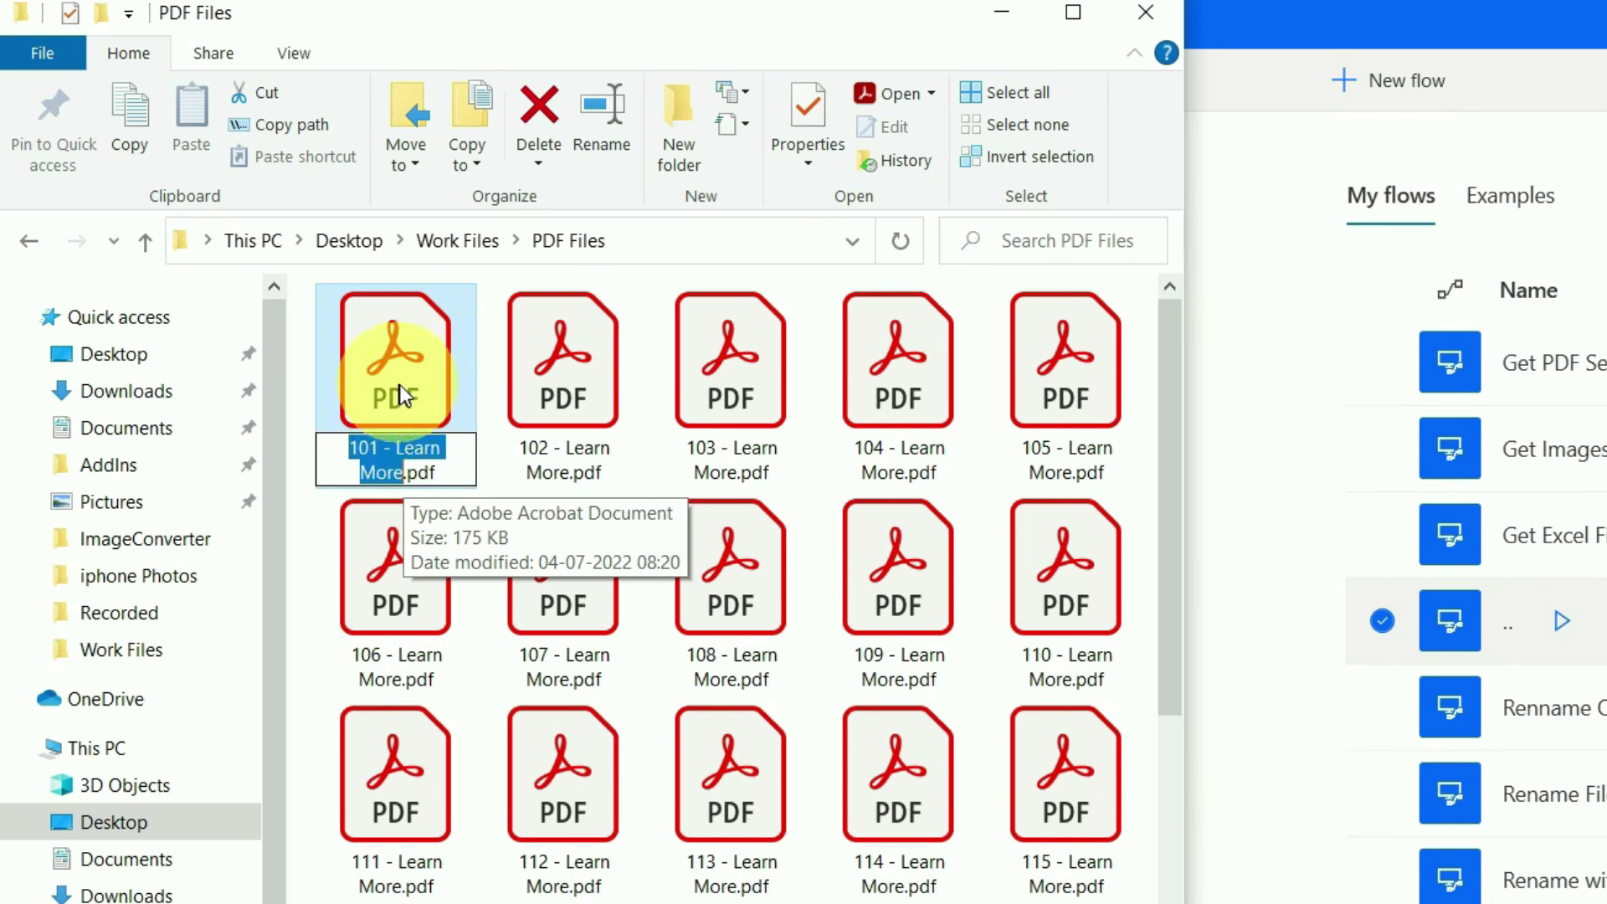
left_click(399, 474)
type("c")
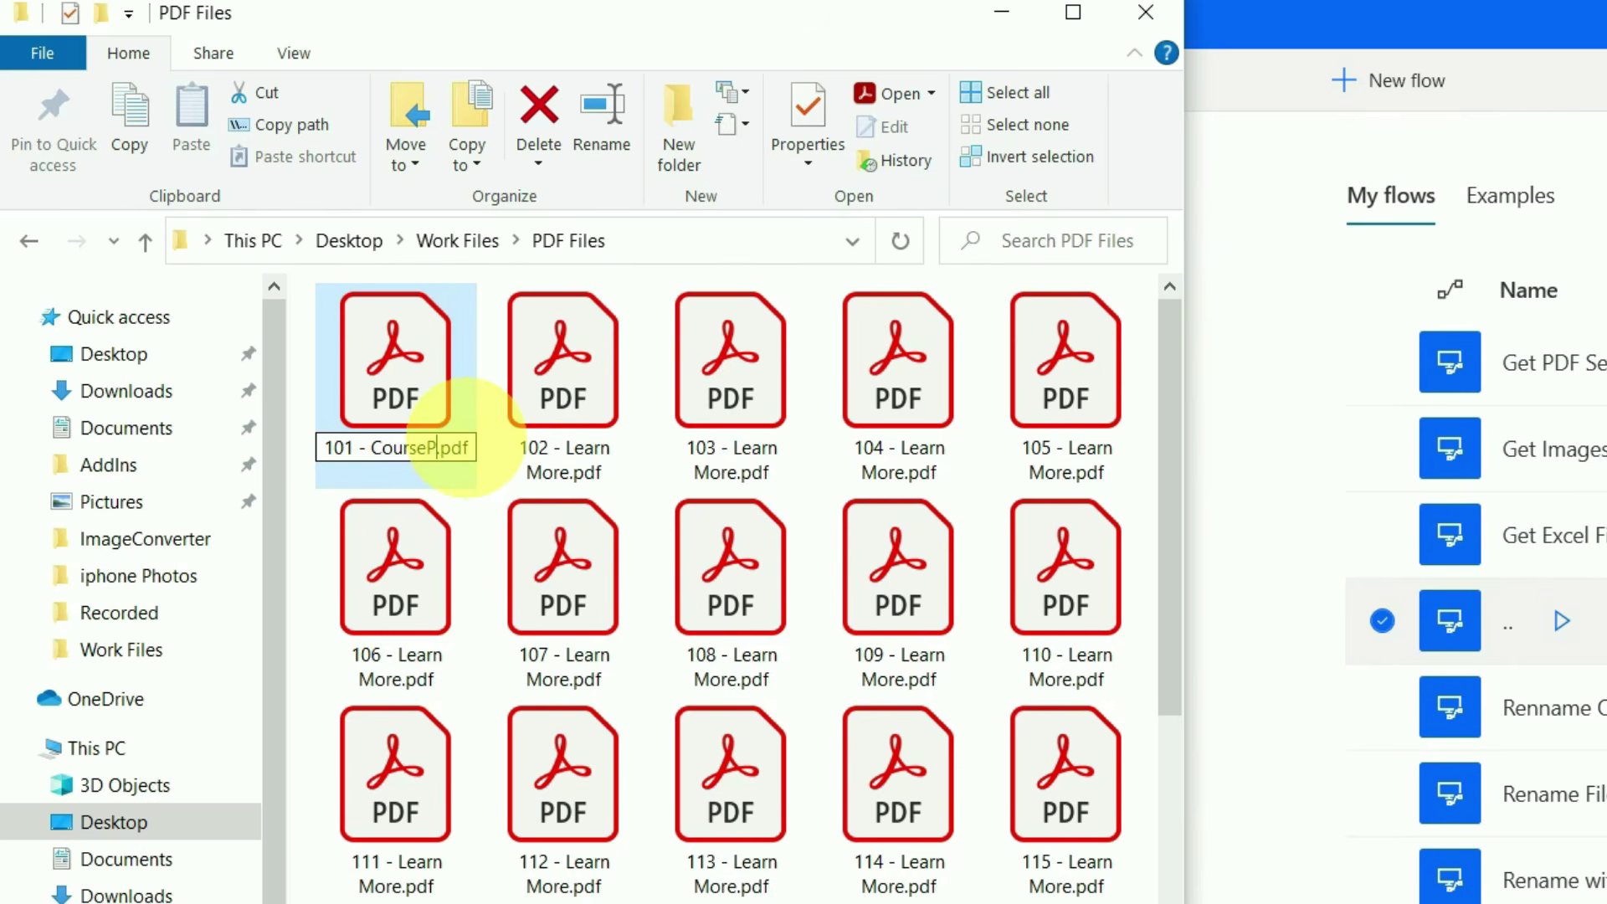
key("Return")
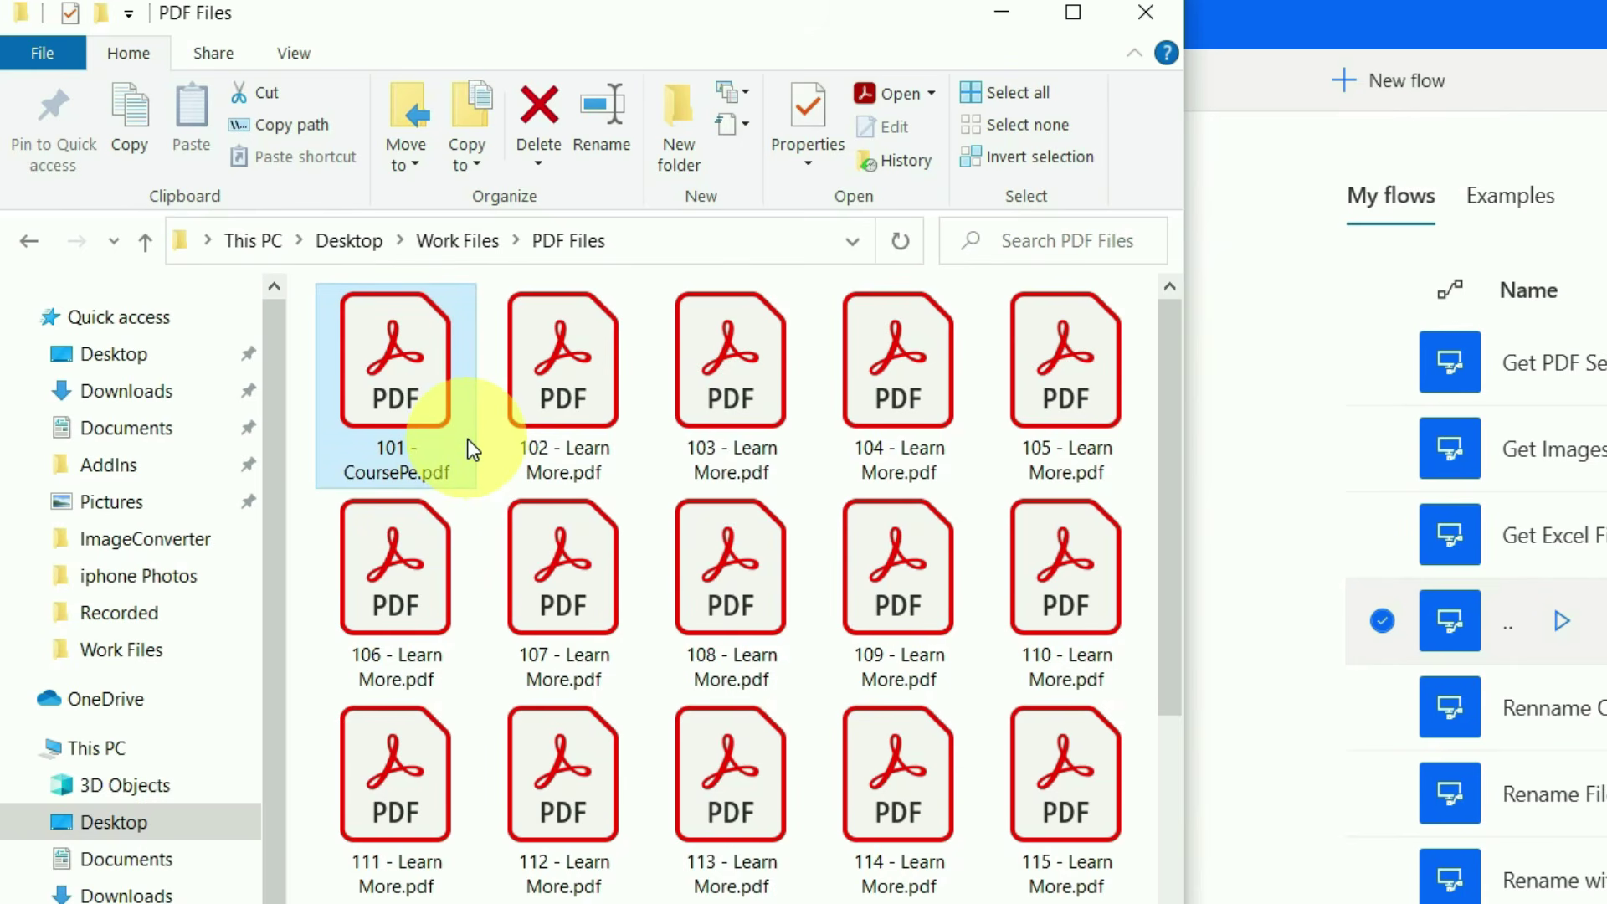
key("ctrl+z")
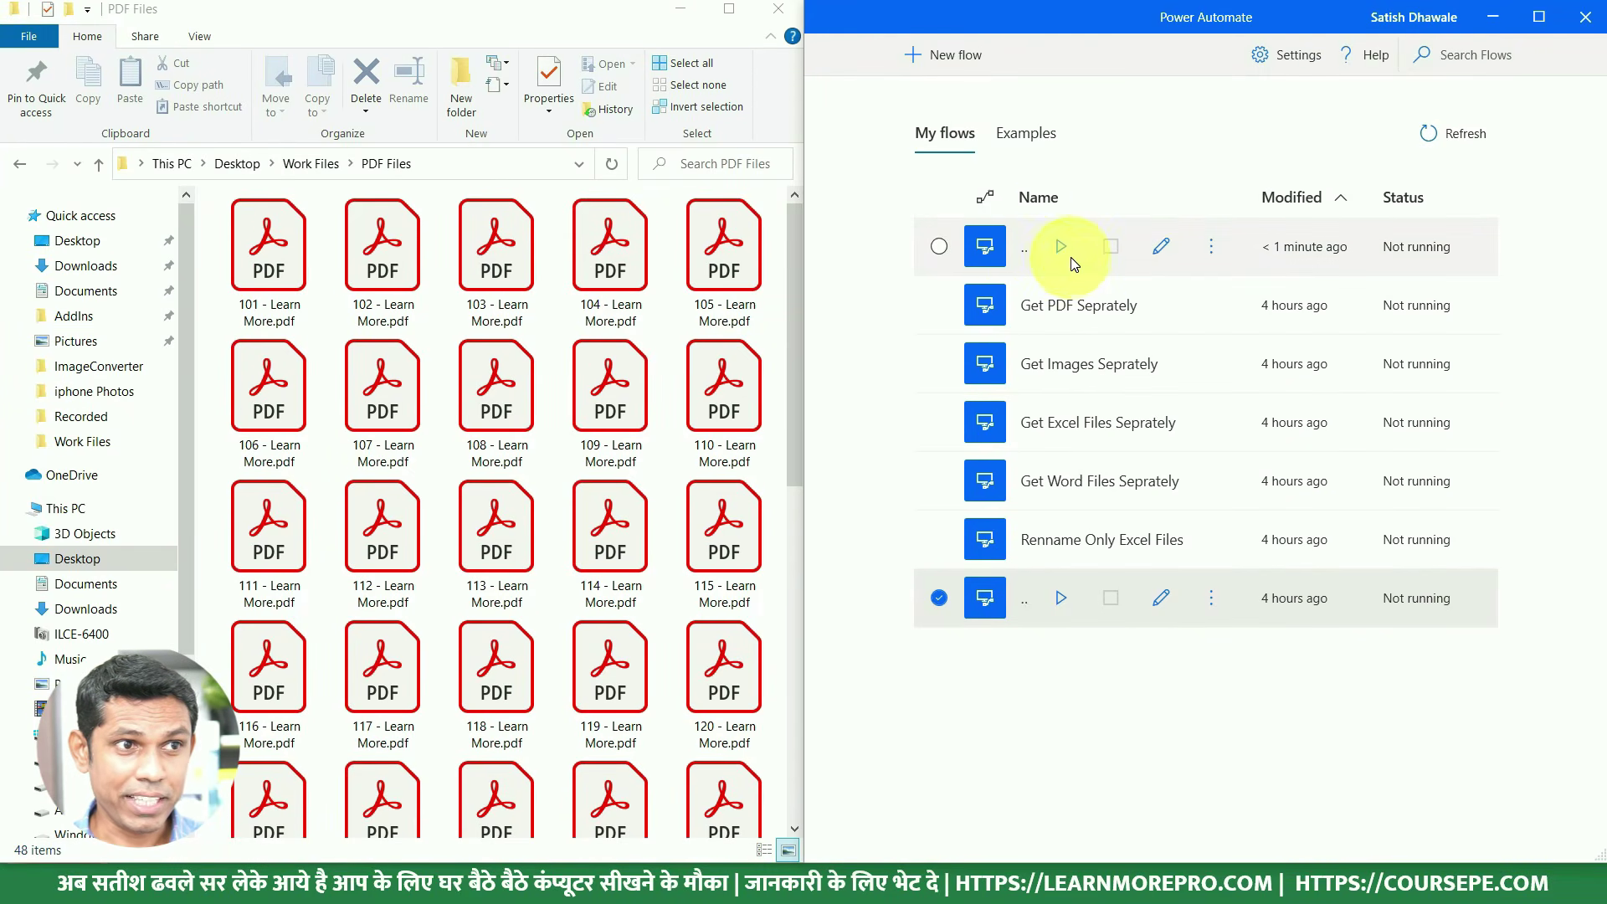
Run the "Rename Files" flow on the PDF Files folder and check the new file names
left_click(1062, 246)
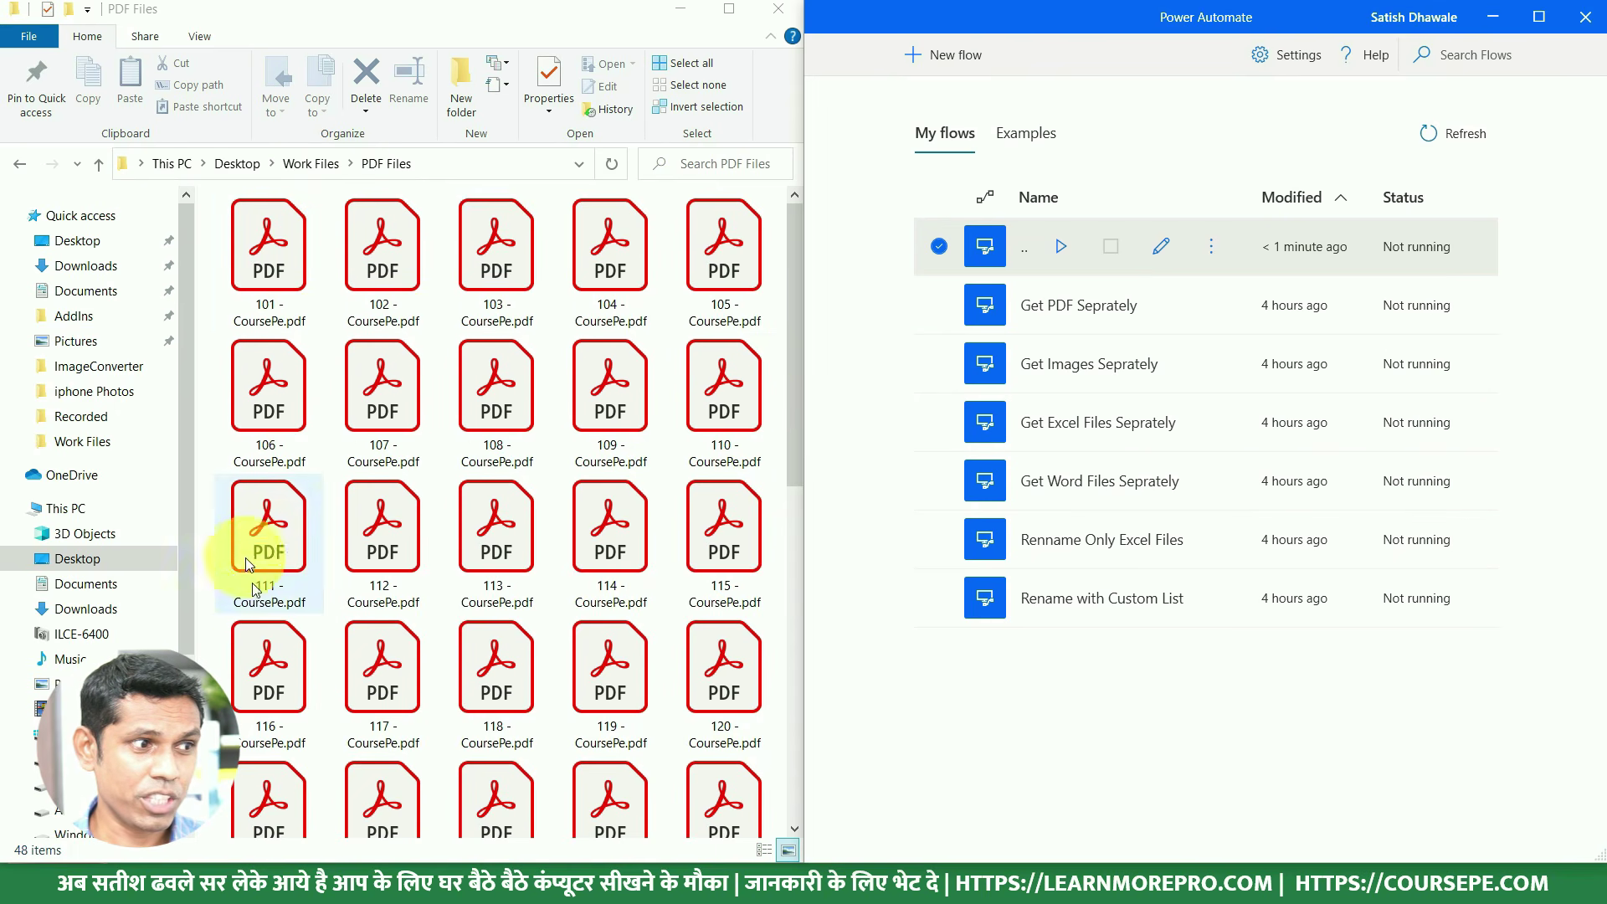
scroll(559, 474, "down", 6)
scroll(559, 477, "up", 6)
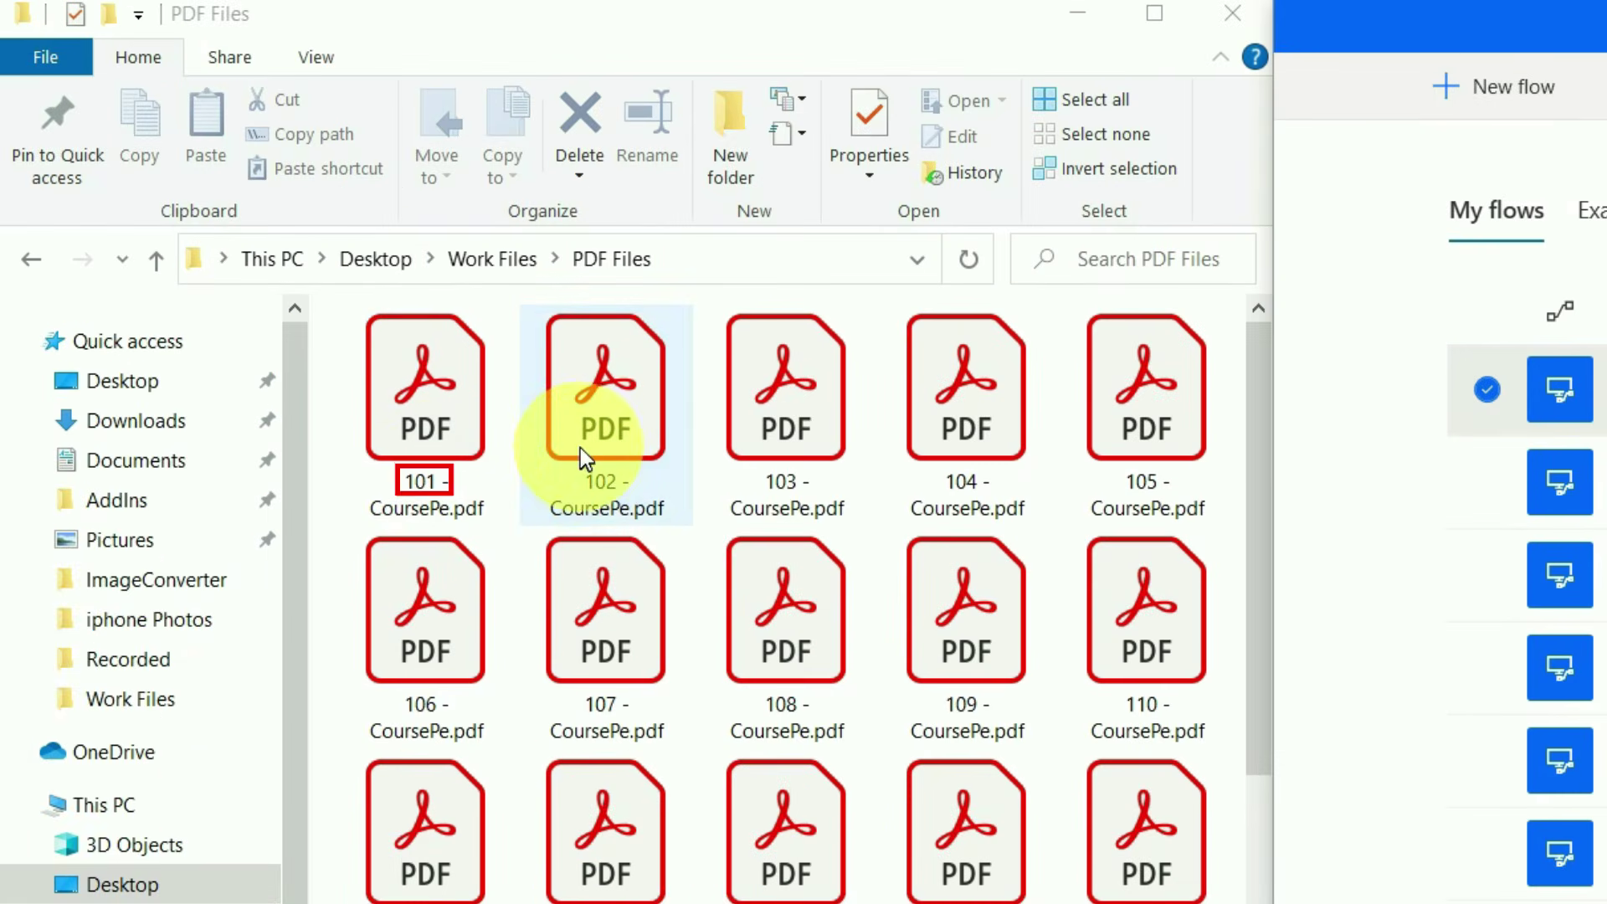
left_click(365, 276)
left_click(517, 289)
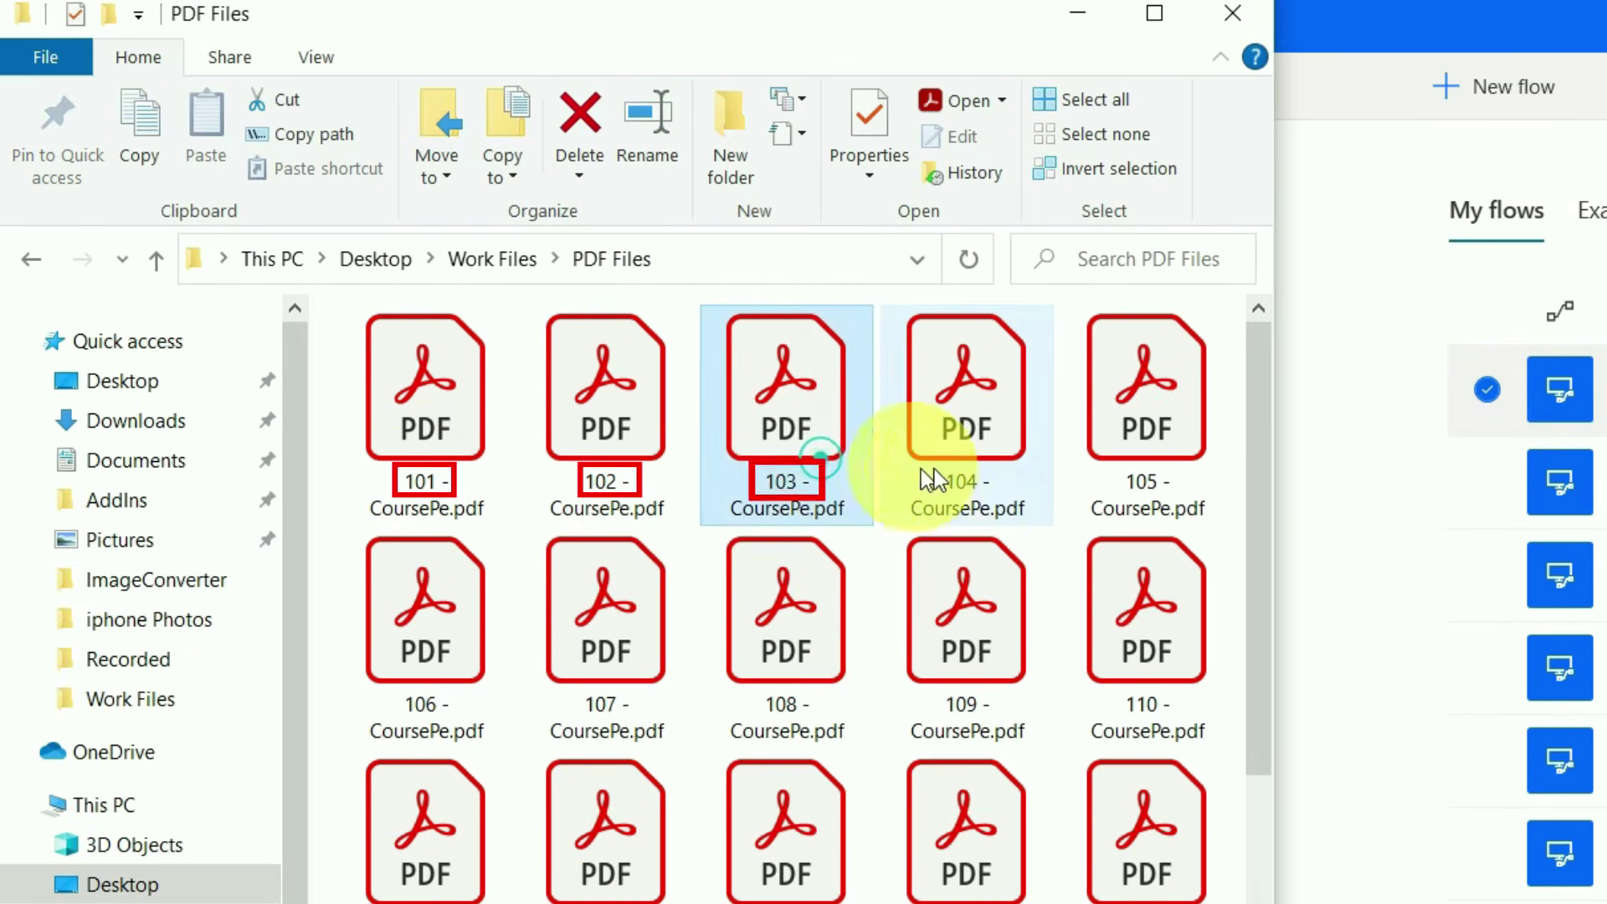
left_click(980, 467)
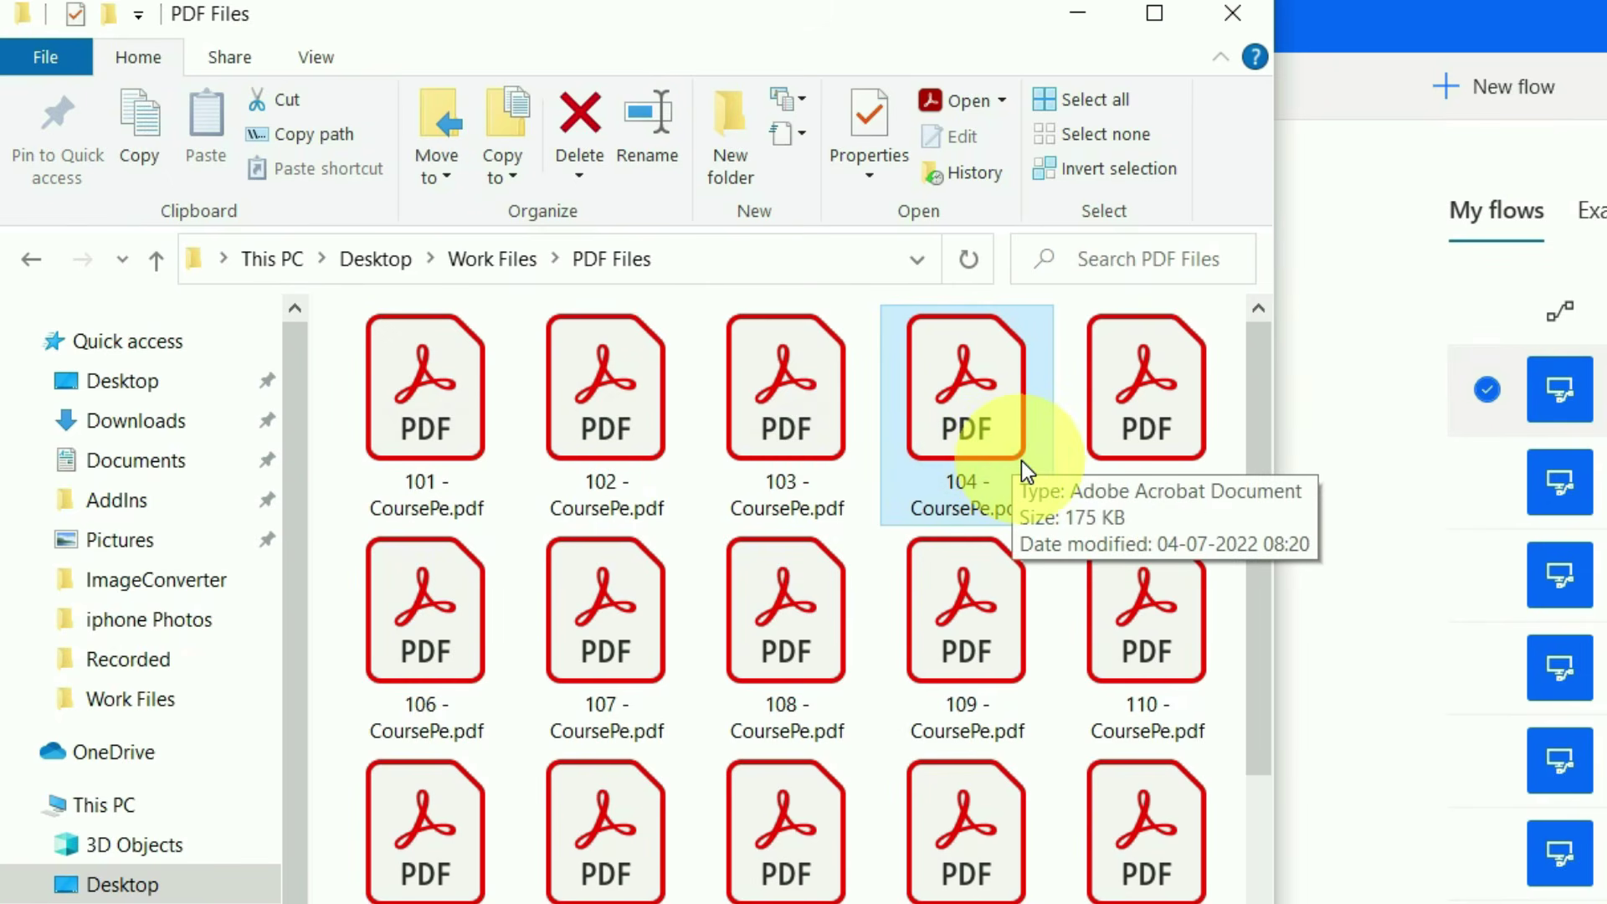
Open the File Names with ID folder and run the "Rename with Custom List" flow on its numbered PDFs, reviewing the renamed files
left_click(473, 259)
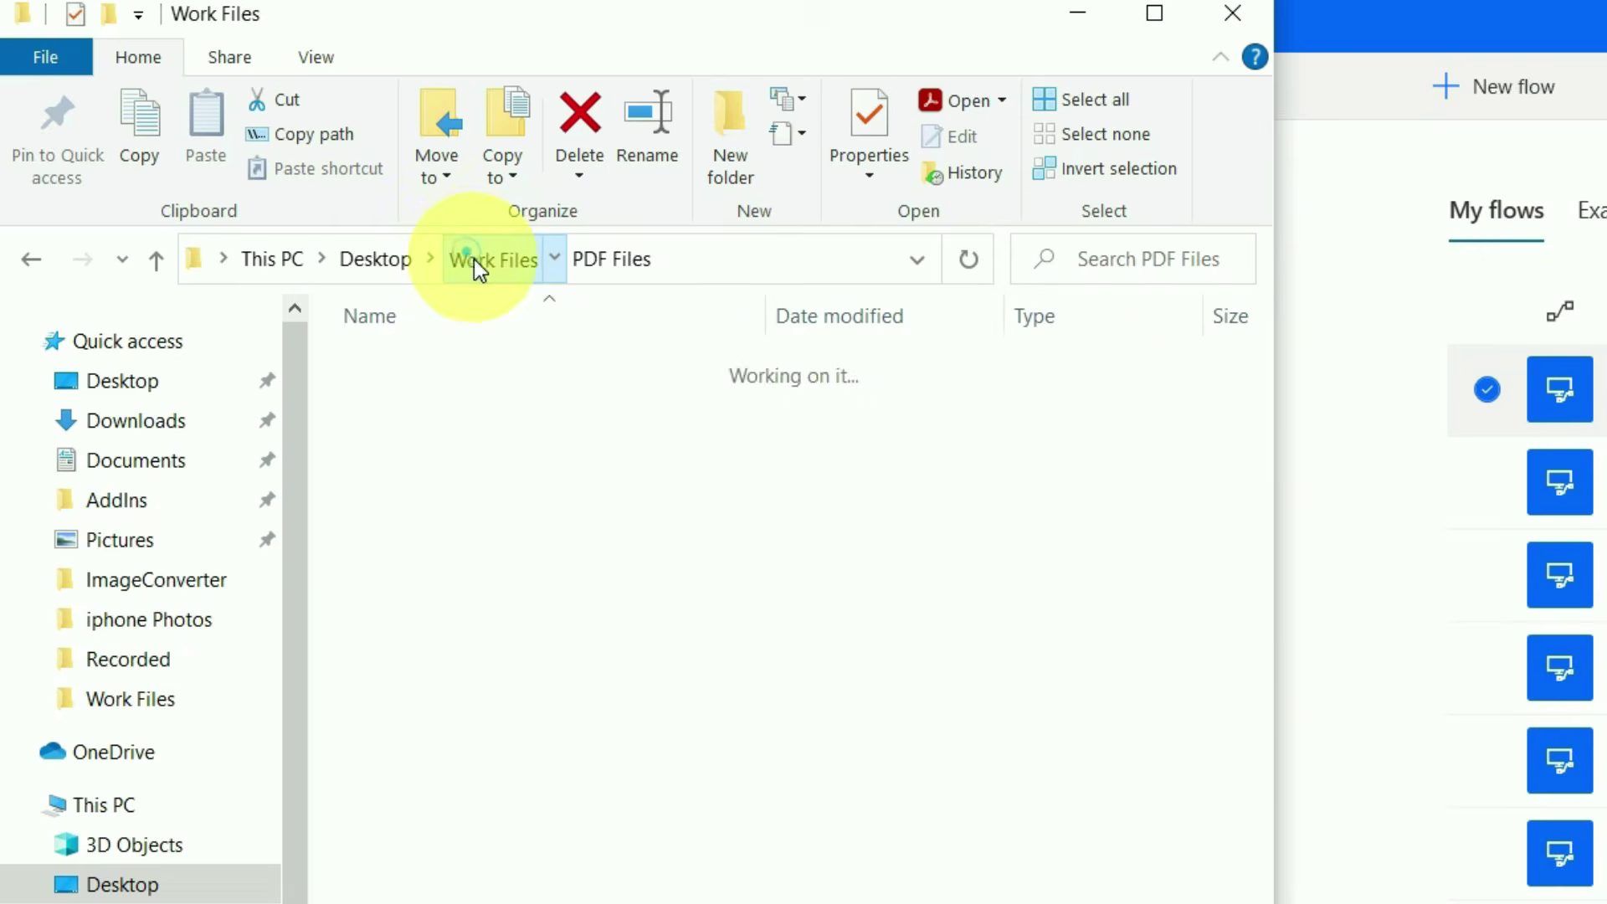
double_click(439, 437)
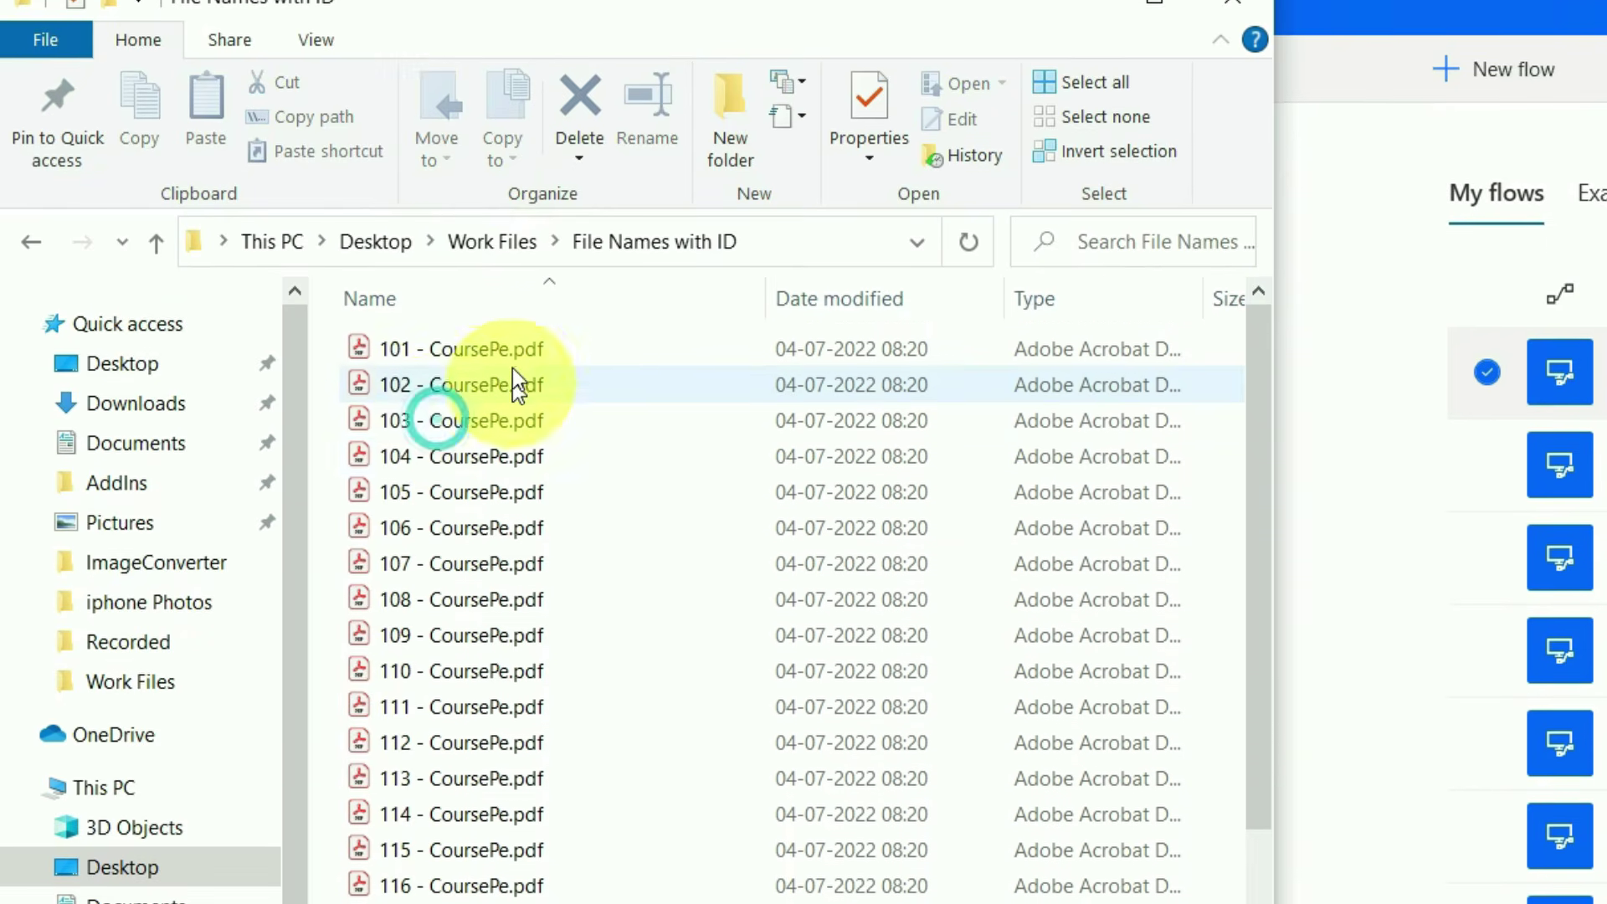
scroll(466, 862, "down", 7)
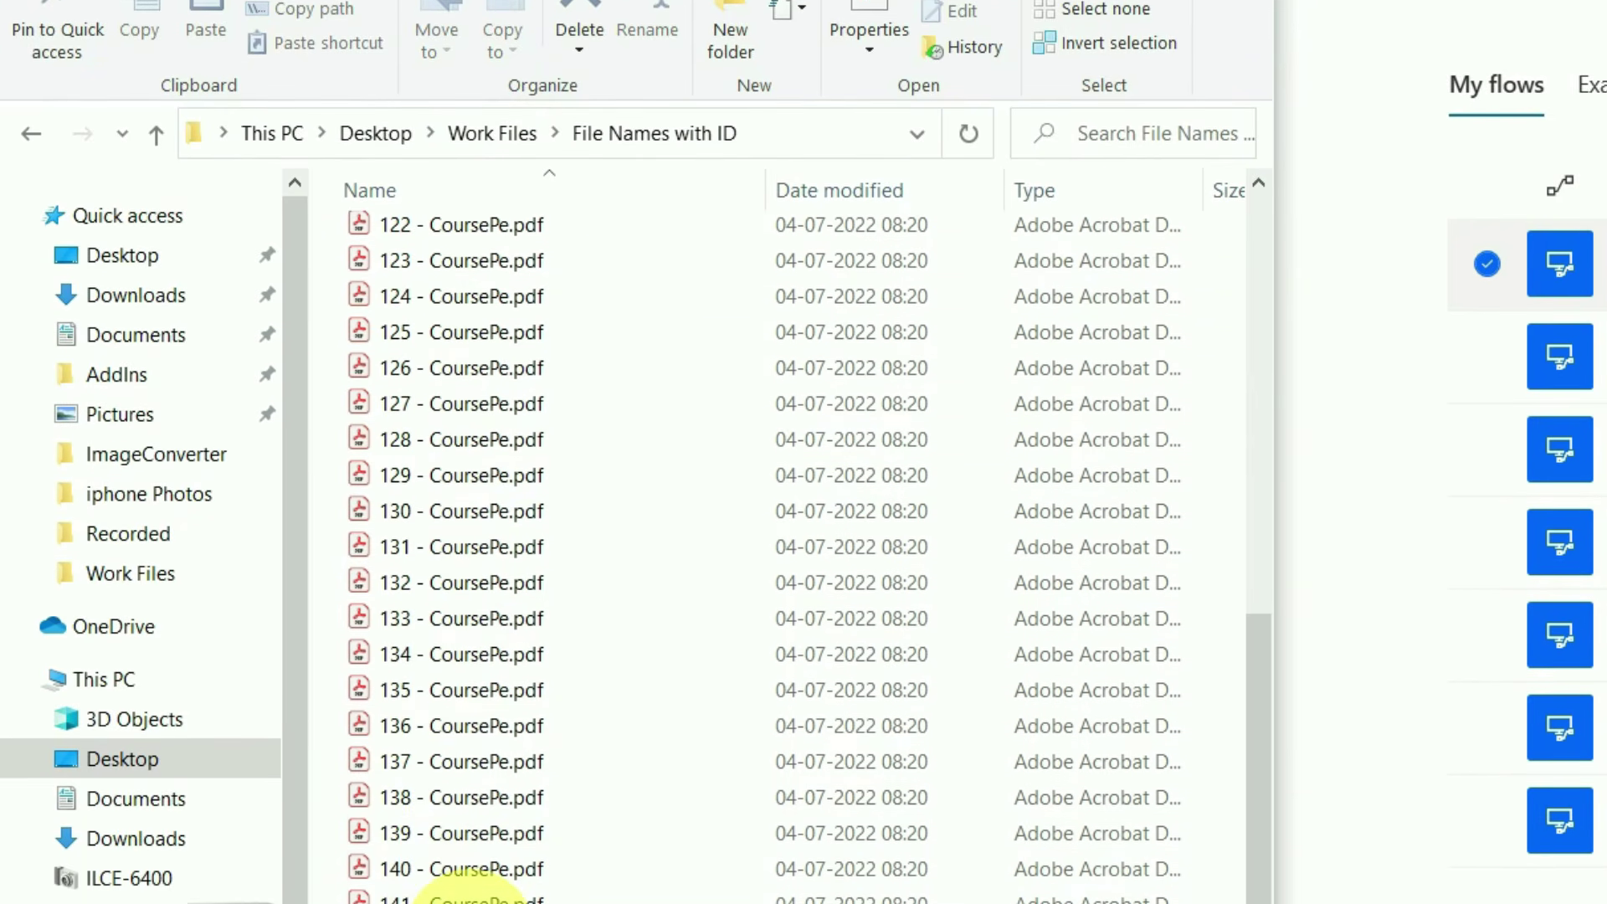
scroll(463, 887, "up", 5)
scroll(463, 888, "up", 3)
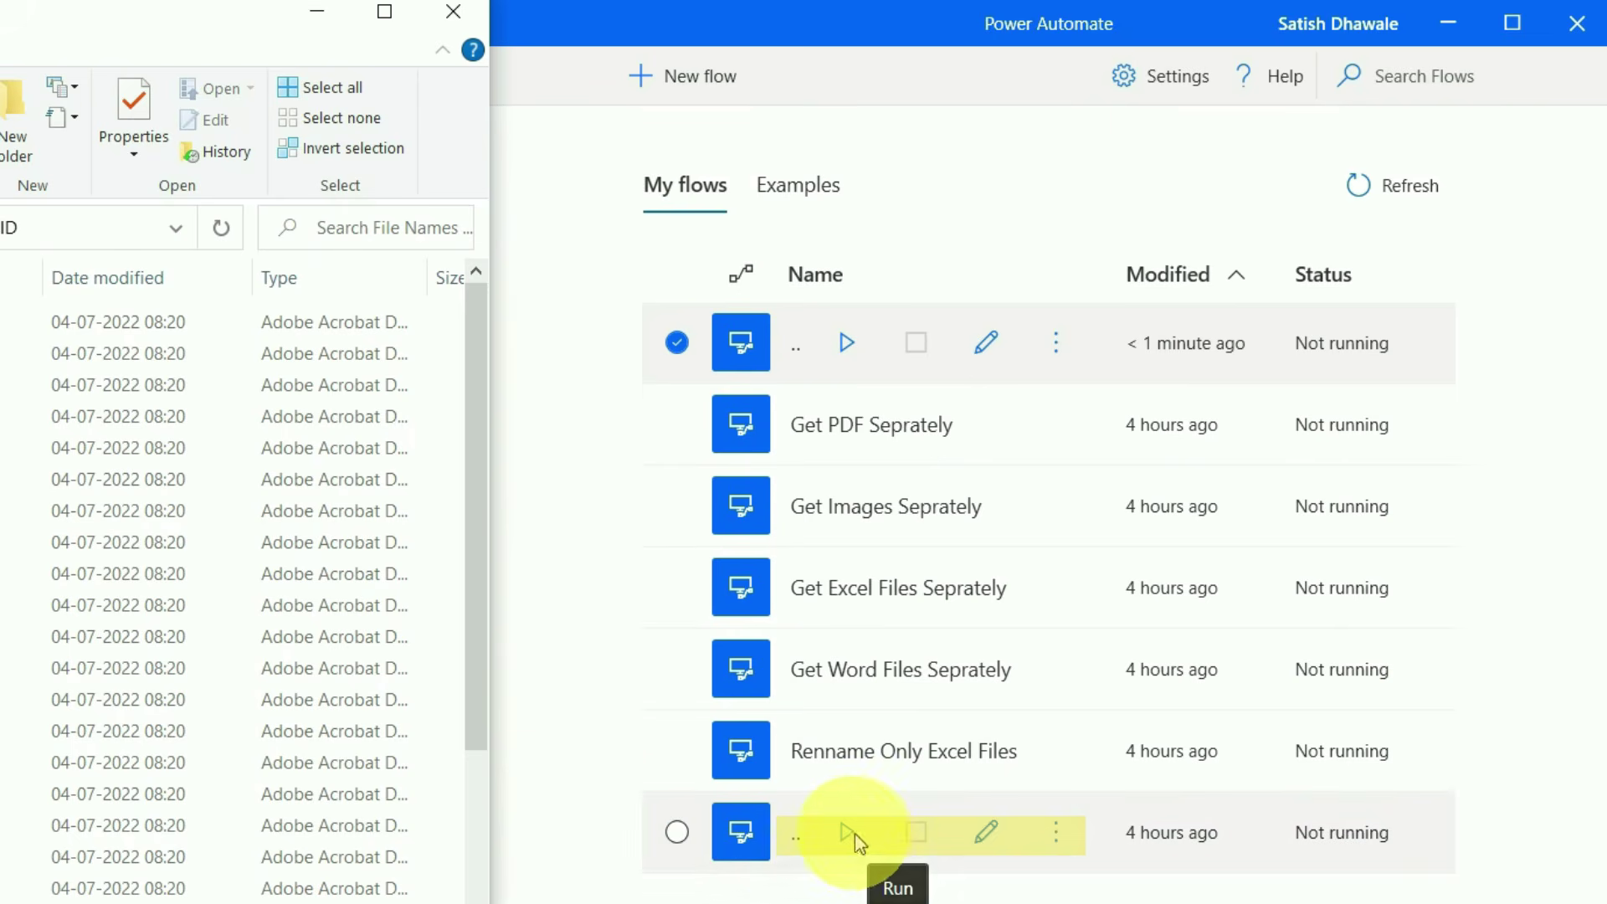
left_click(847, 834)
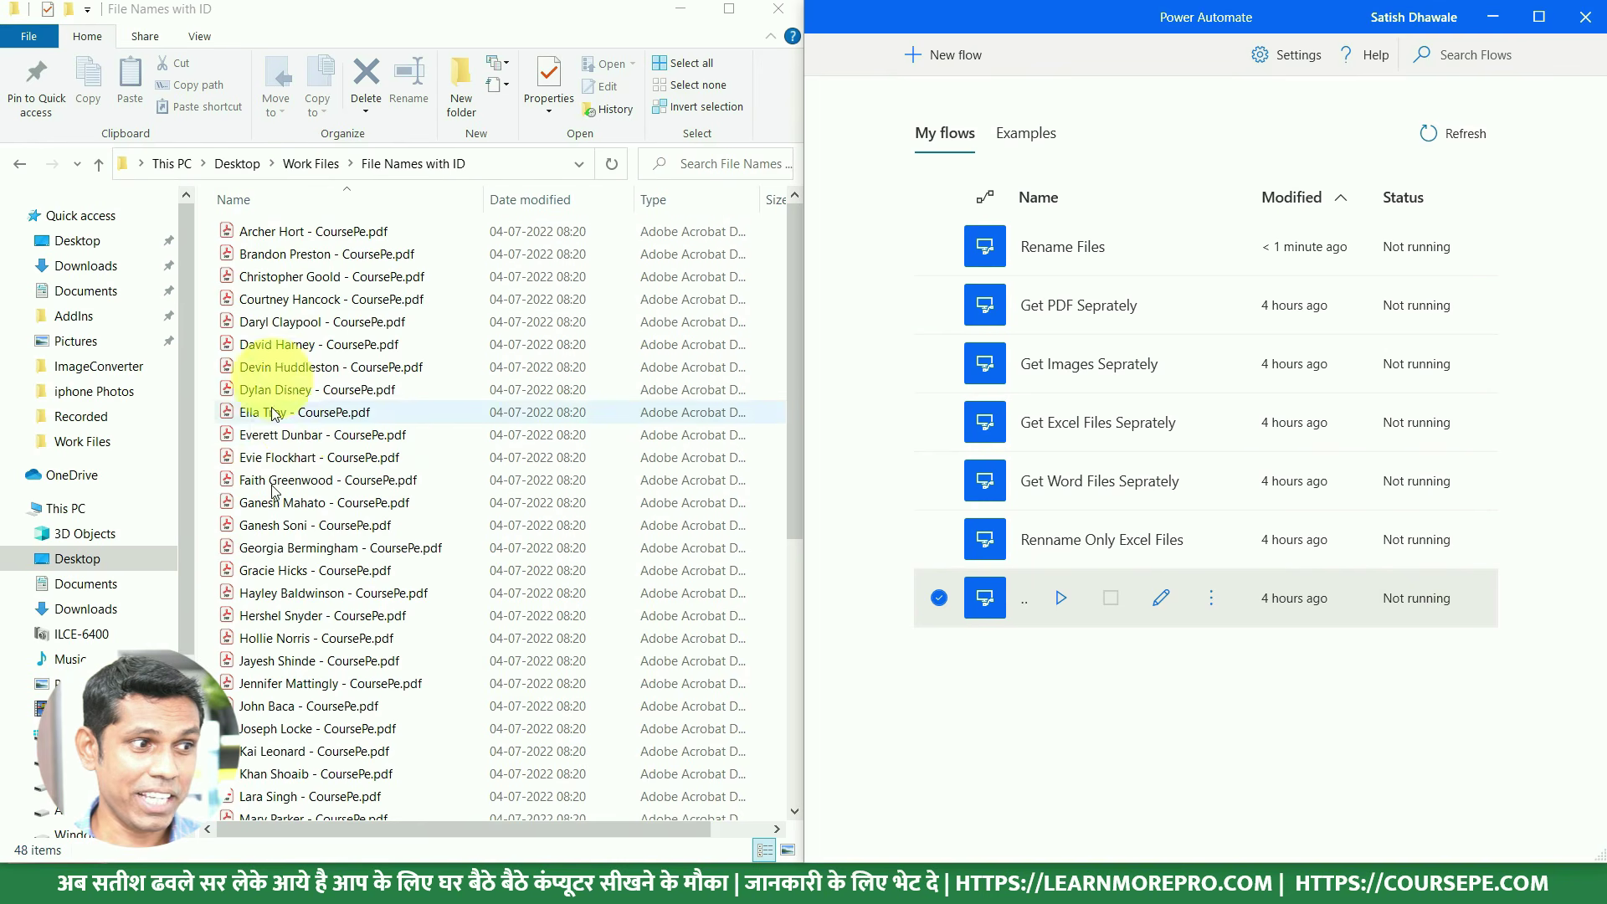
scroll(293, 720, "down", 7)
scroll(293, 725, "up", 7)
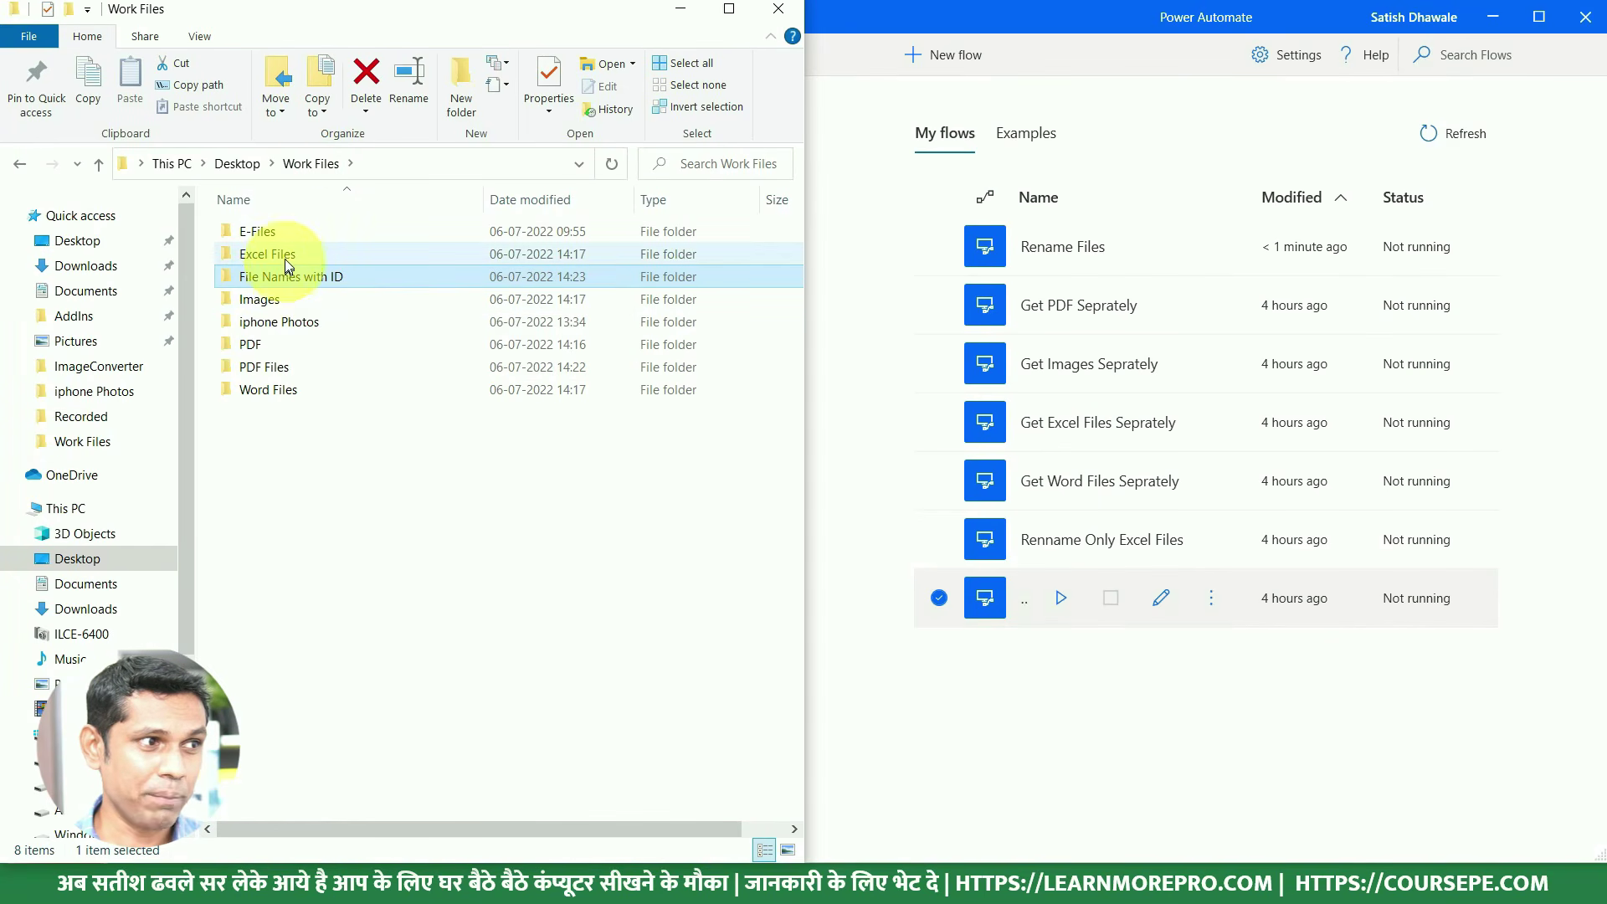
Open the E-Files folder, look over its mixed Excel and PDF files, and run the "Renname Only Excel Files" flow
double_click(256, 231)
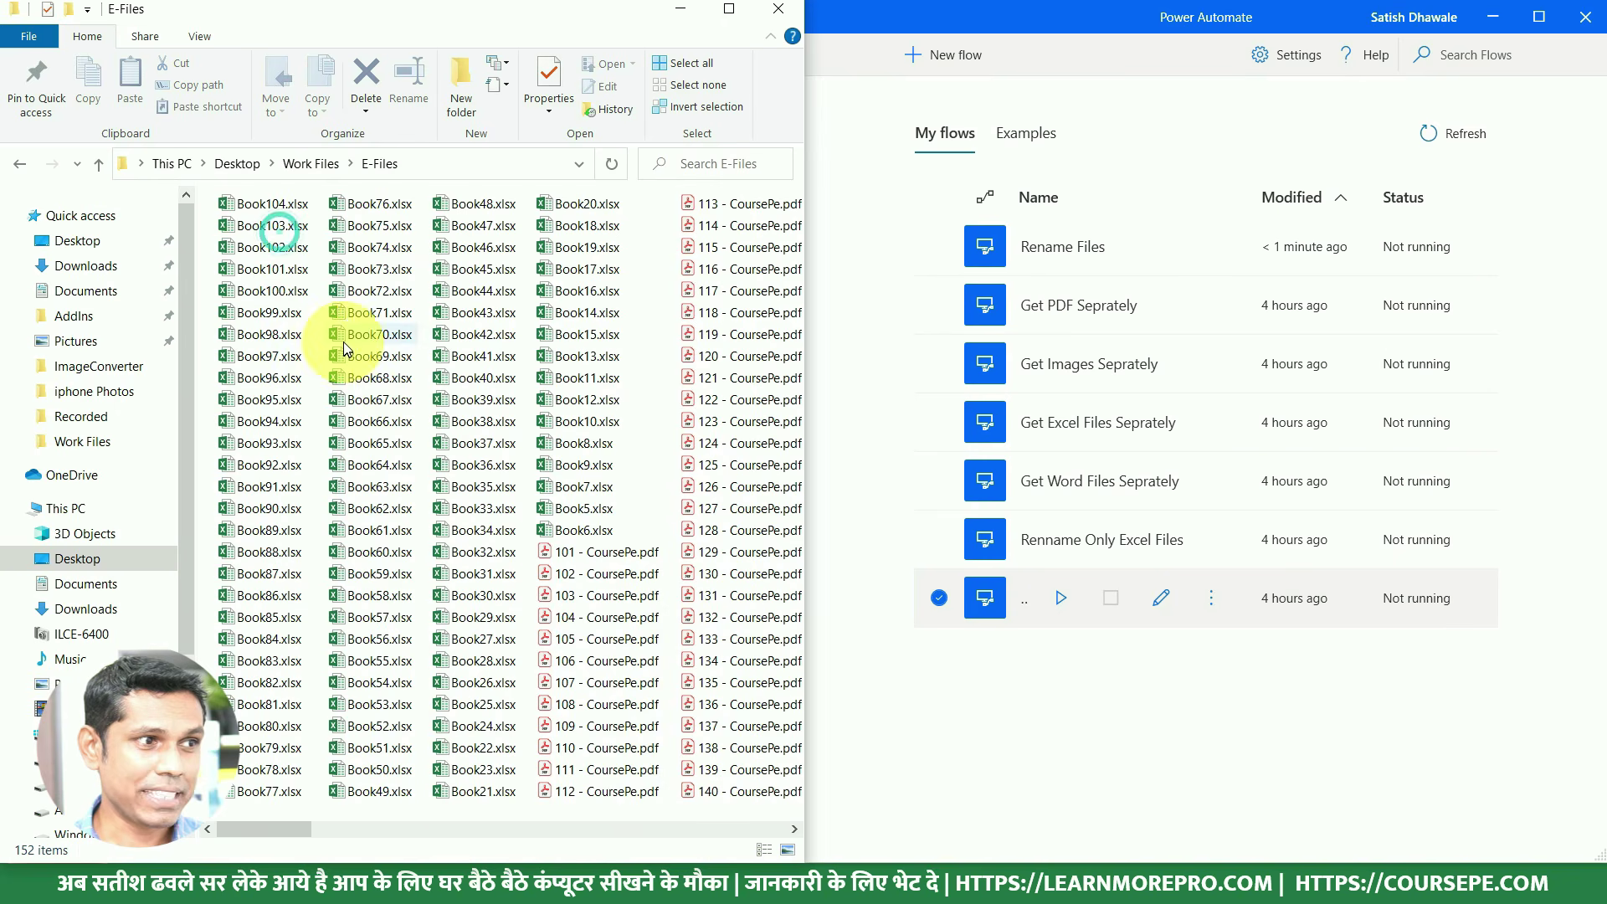
scroll(717, 599, "down", 3)
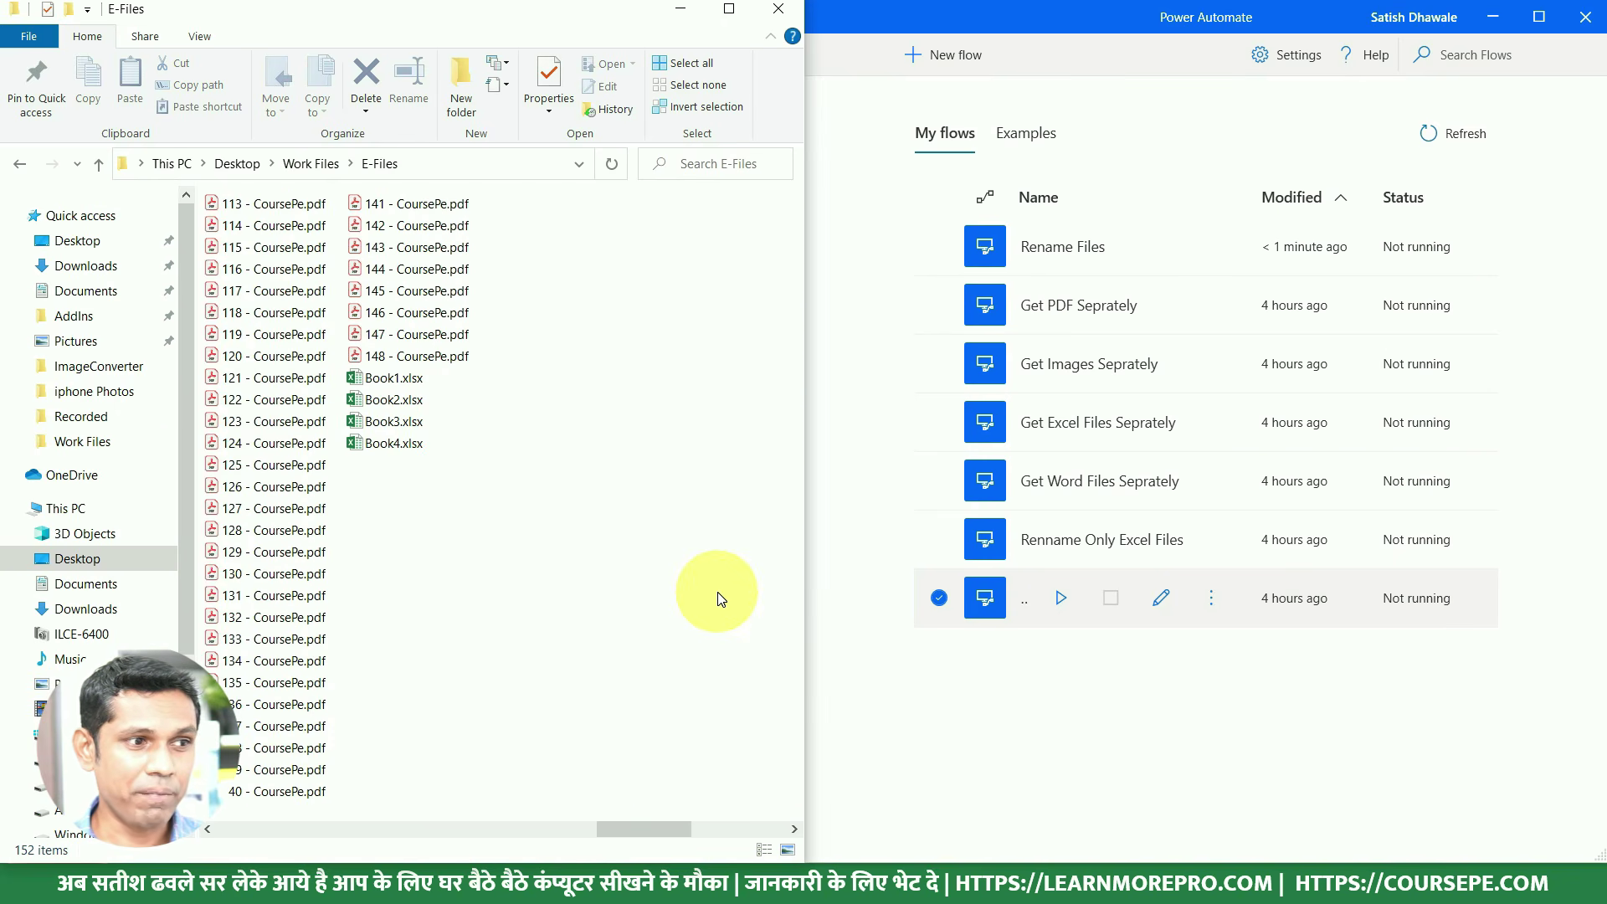
scroll(598, 519, "up", 3)
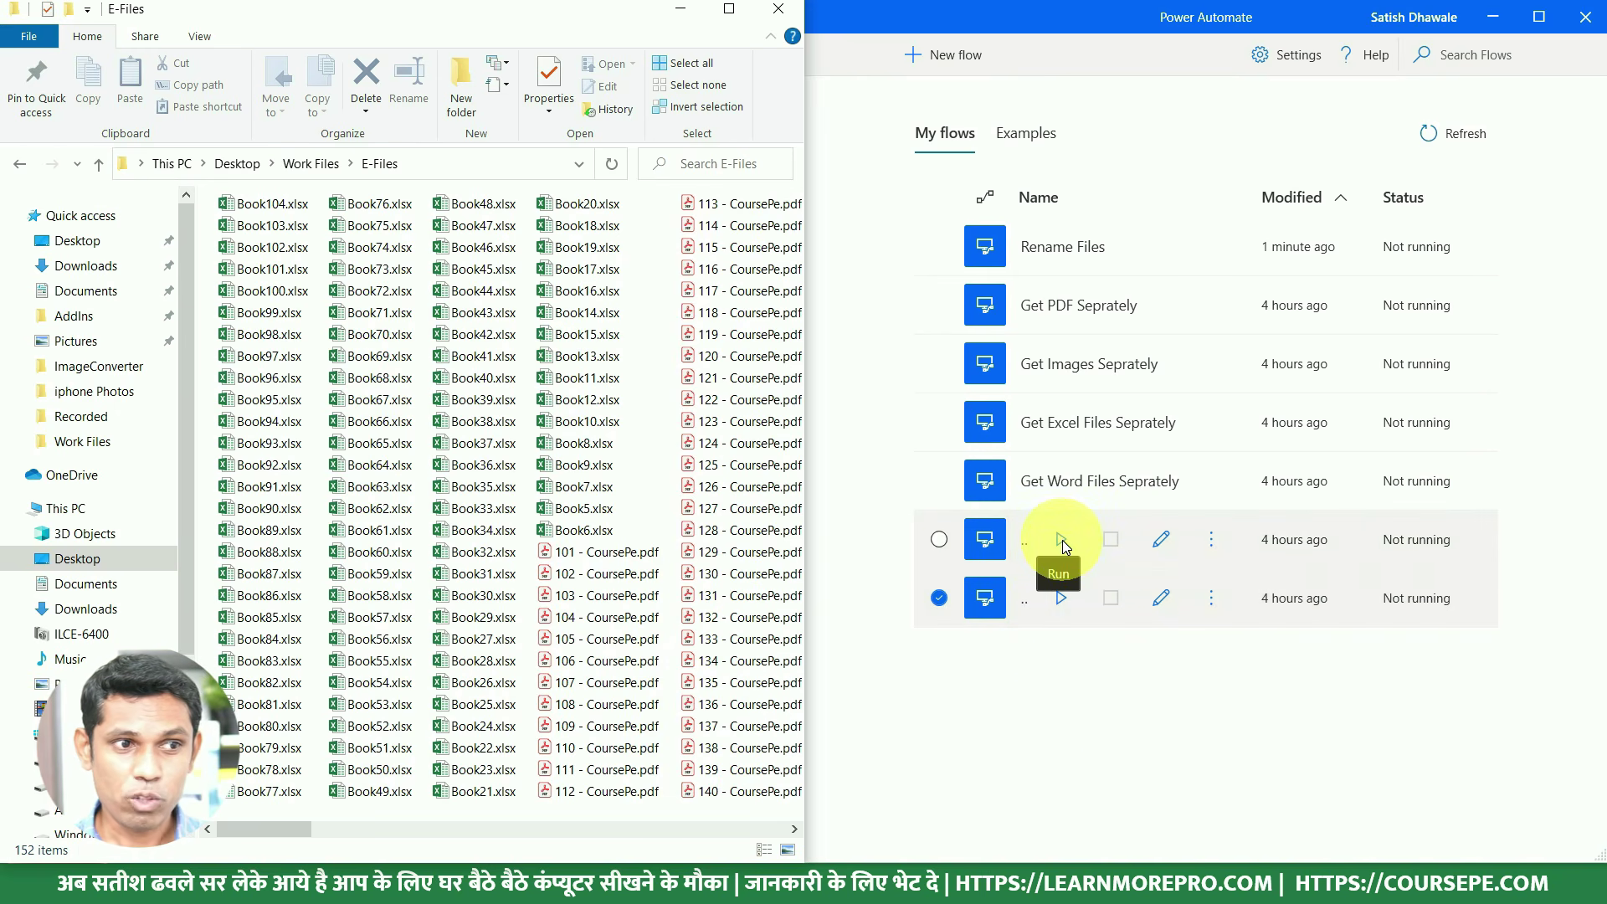
left_click(1059, 539)
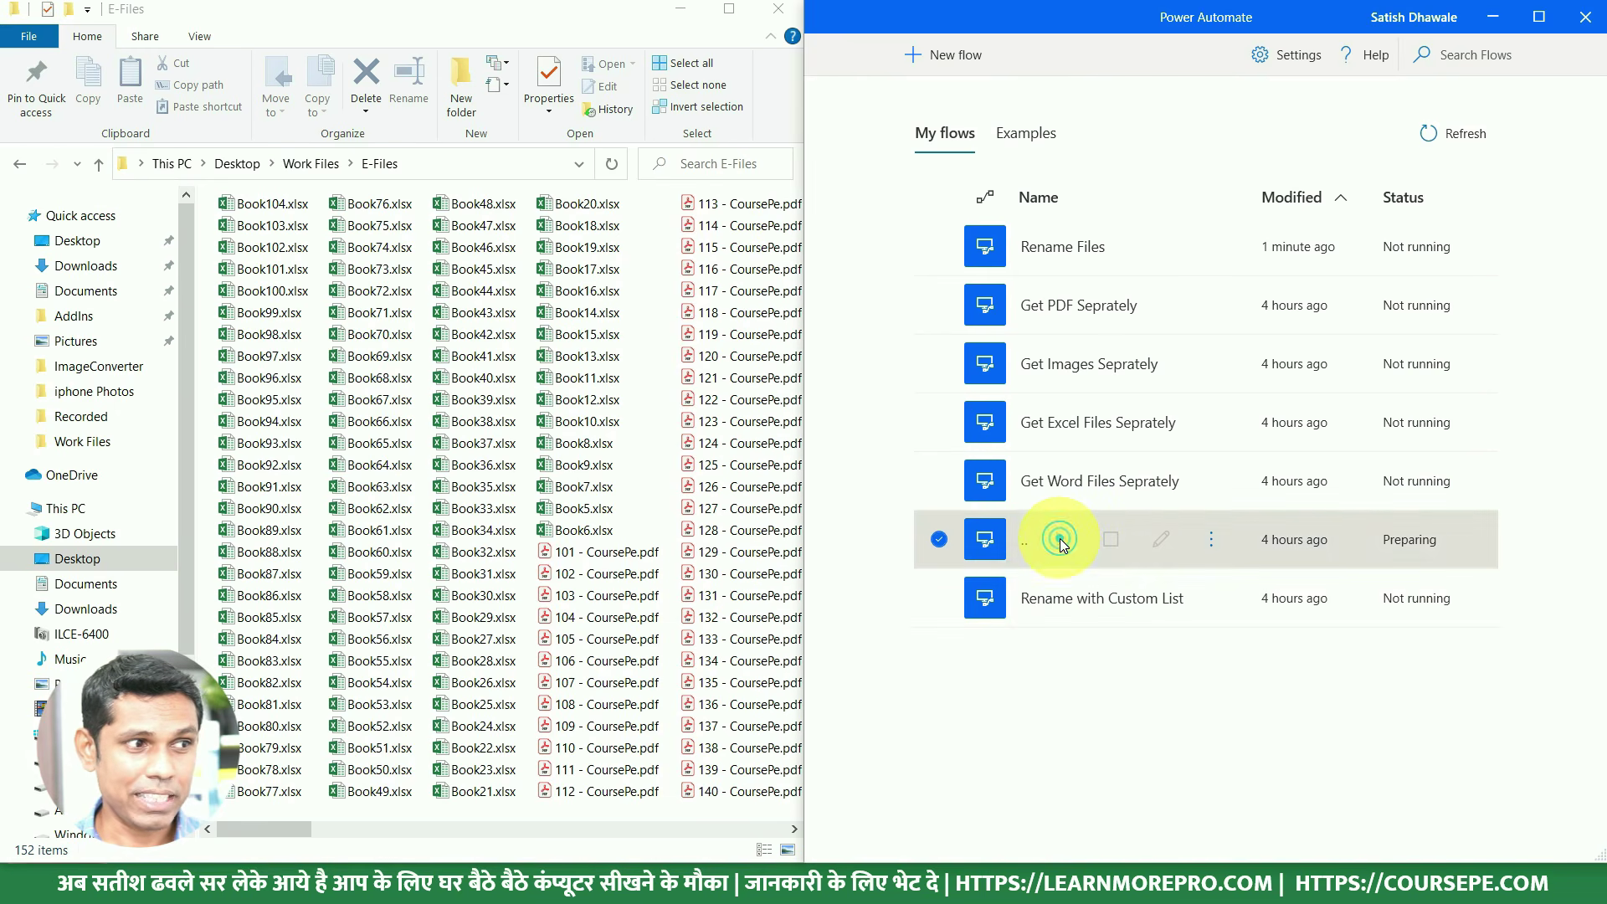